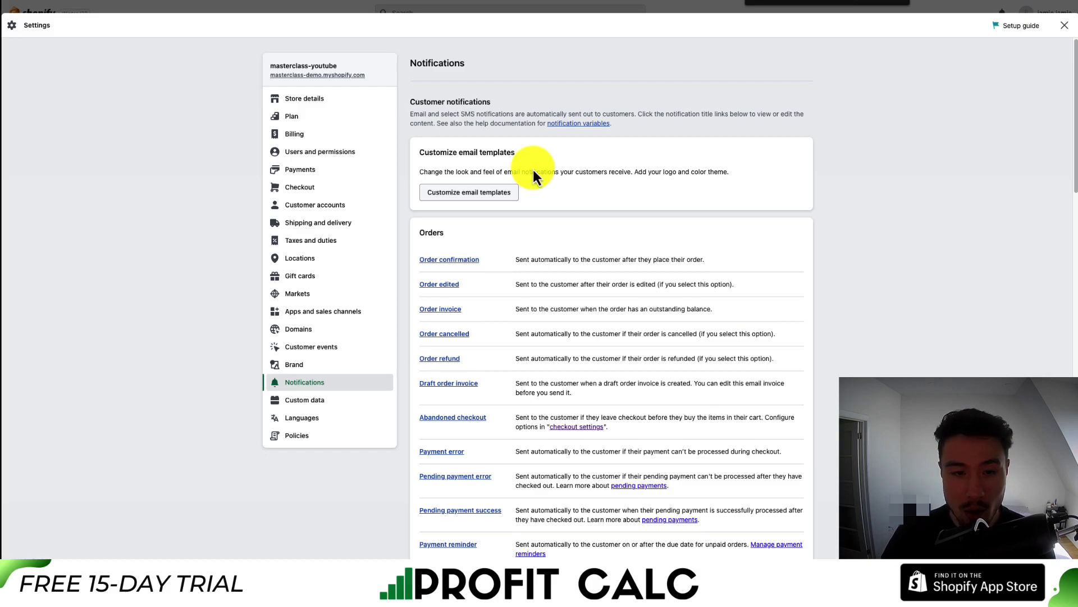
# Open the Abandoned checkout notification, then look at the shared email template customization.
pyautogui.doubleClick(441, 231)
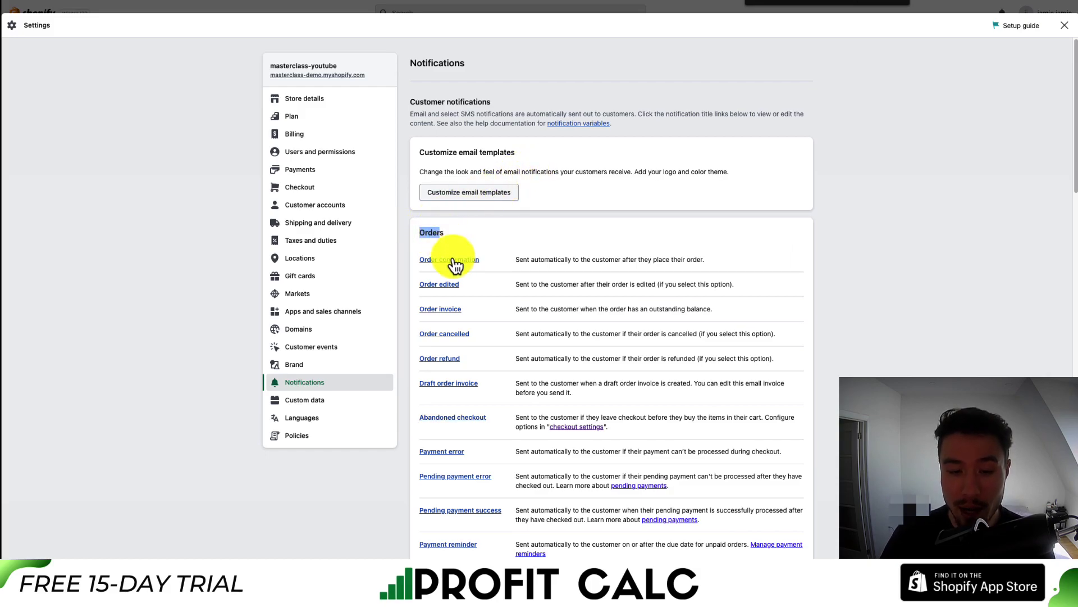
pyautogui.click(462, 419)
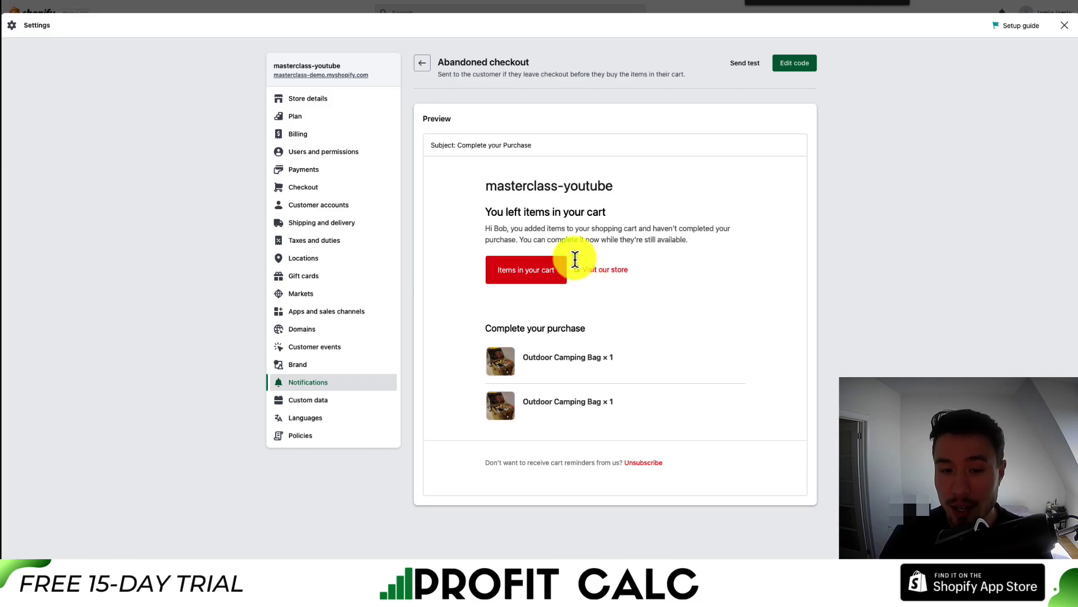
pyautogui.moveTo(543, 187); pyautogui.dragTo(605, 189)
pyautogui.hotkey('alt', 'Left')
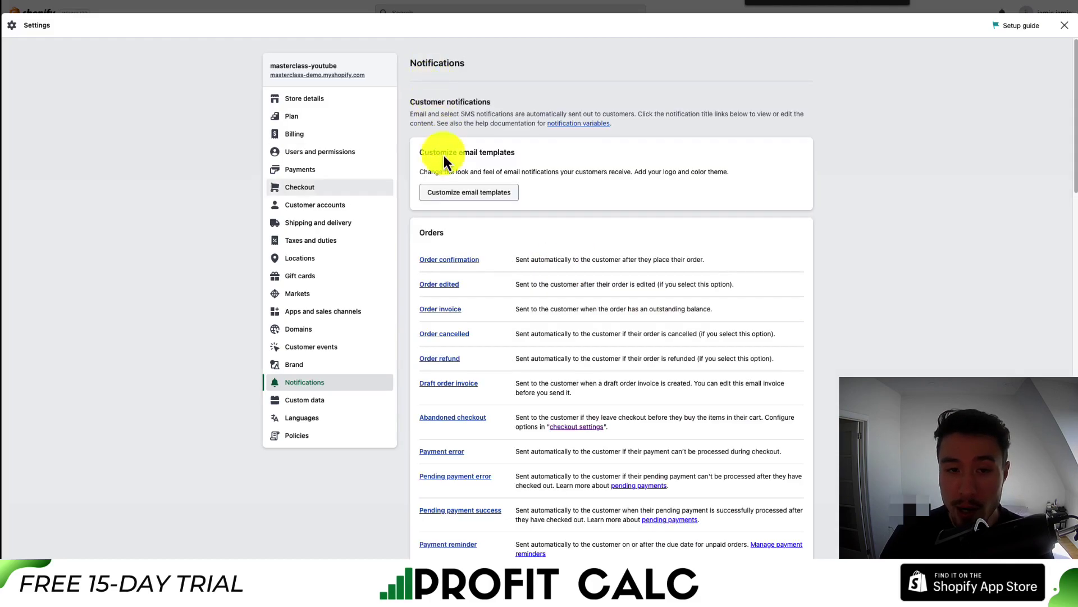
pyautogui.click(444, 194)
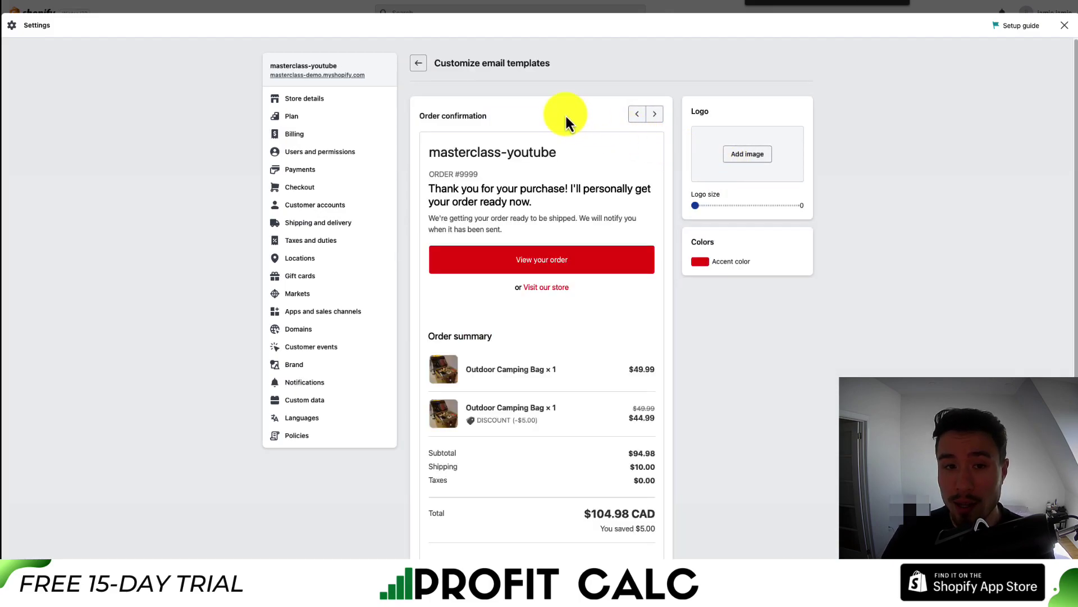
pyautogui.click(419, 63)
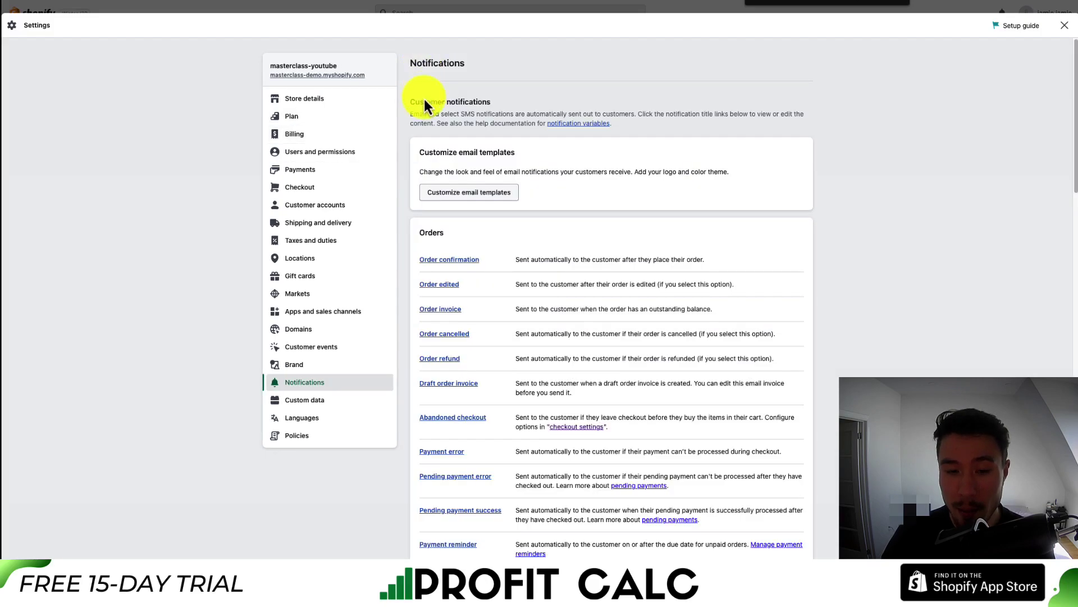
# Open the abandoned checkout preview and its code, then review the greeting, title and 'Complete your Purchase' subject.
pyautogui.click(455, 418)
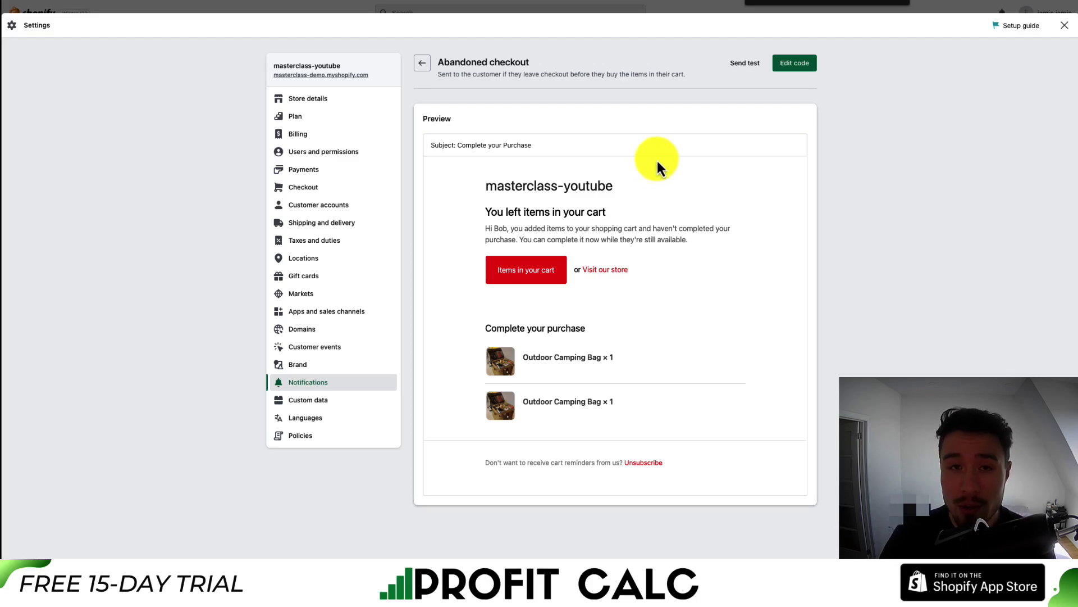
pyautogui.click(785, 68)
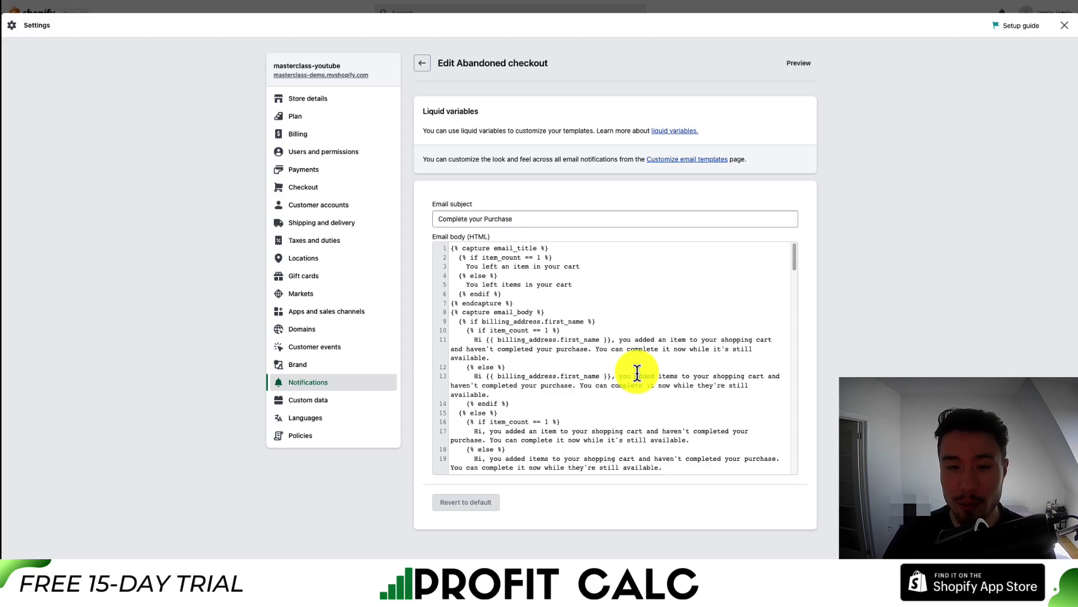
pyautogui.click(422, 63)
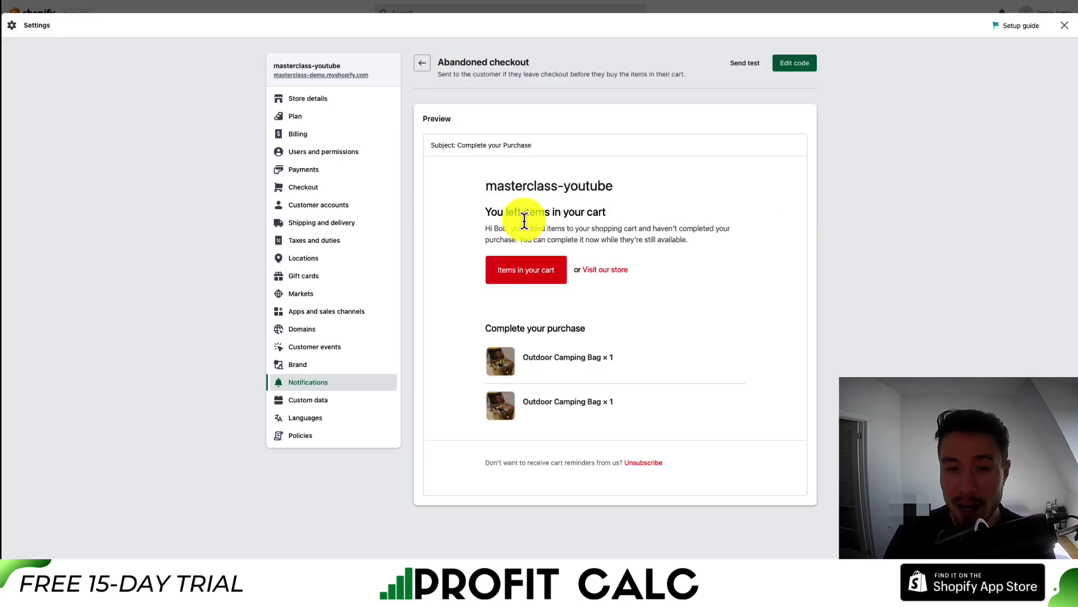
pyautogui.moveTo(484, 227); pyautogui.dragTo(672, 238)
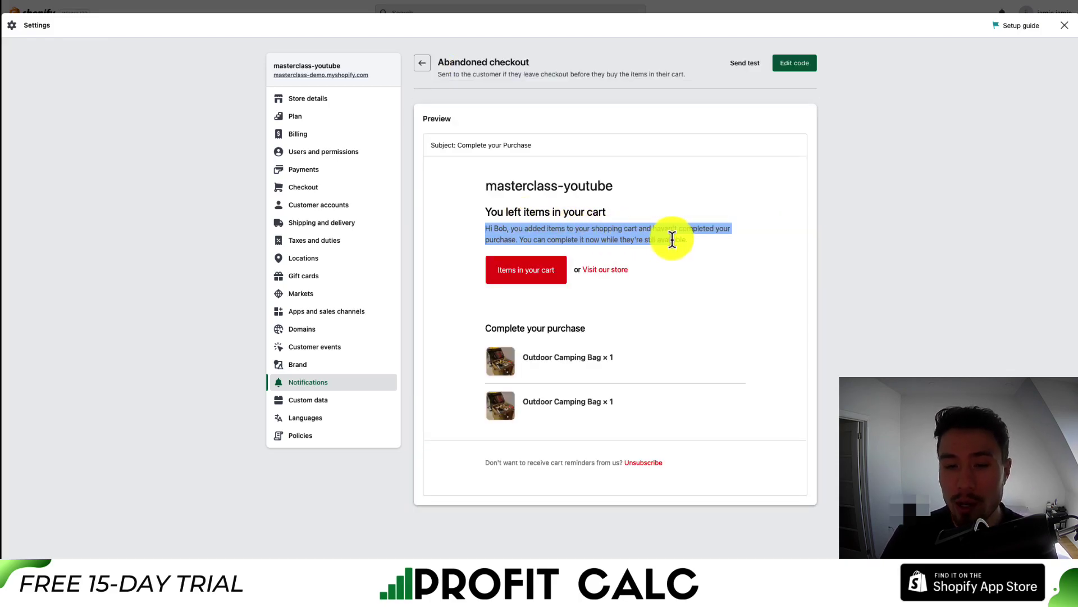
pyautogui.click(716, 245)
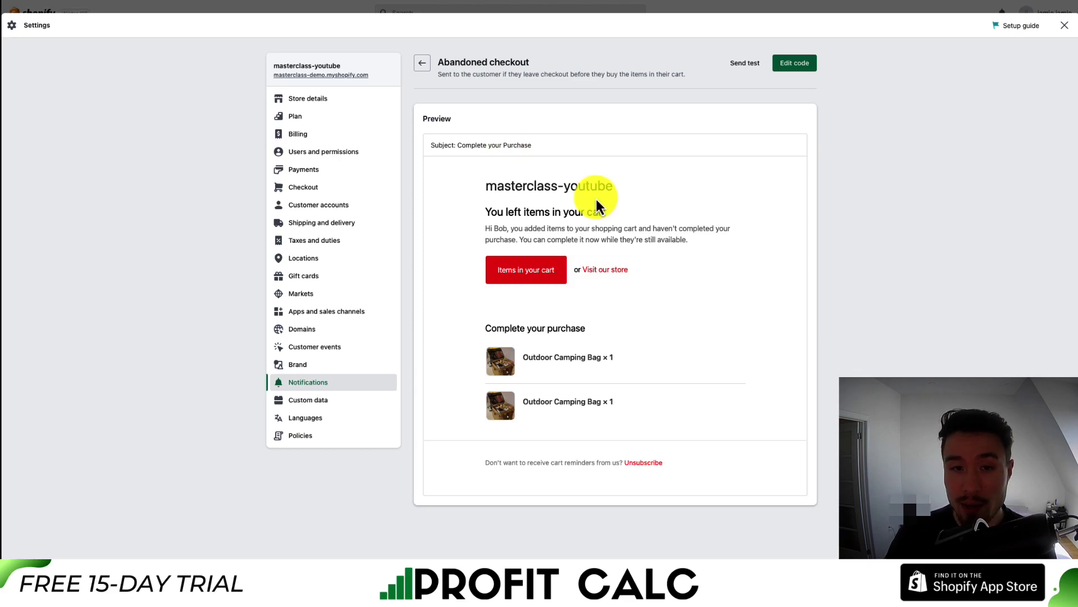
pyautogui.moveTo(490, 212); pyautogui.dragTo(585, 212)
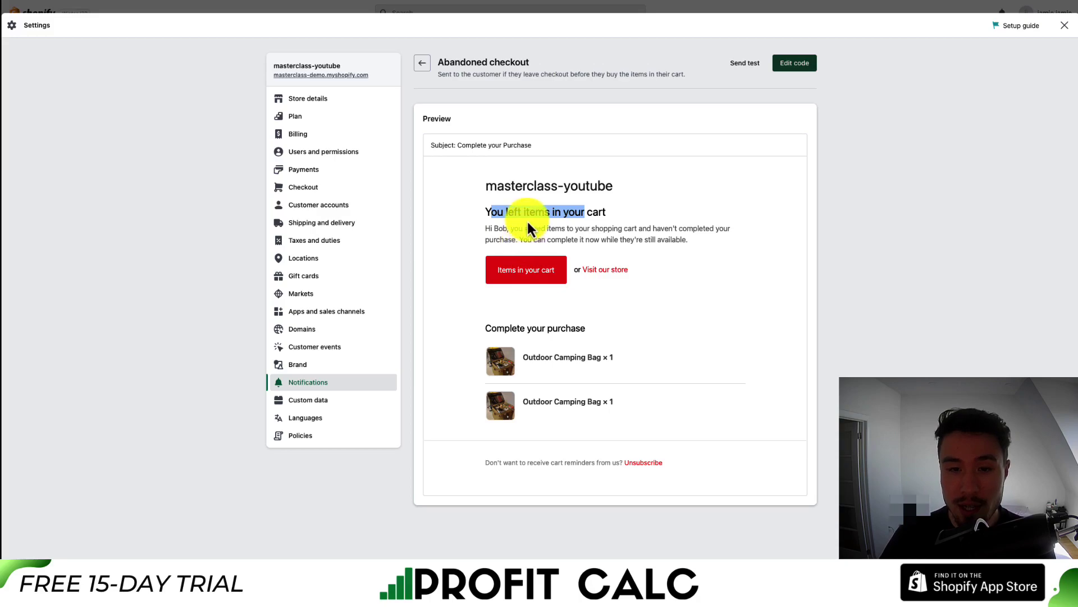
pyautogui.click(488, 217)
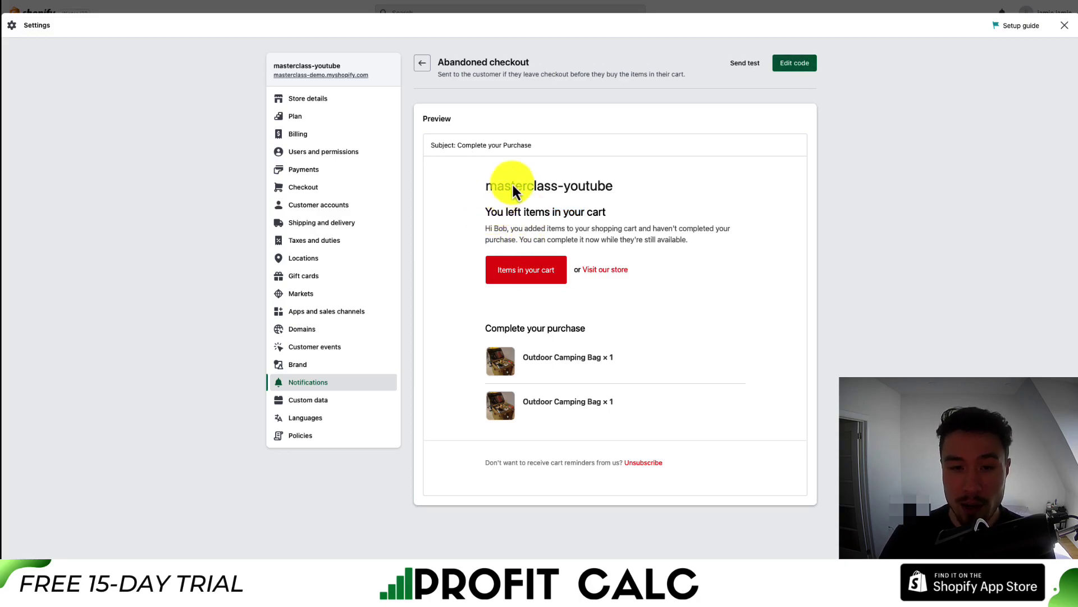
pyautogui.moveTo(539, 146); pyautogui.dragTo(457, 145)
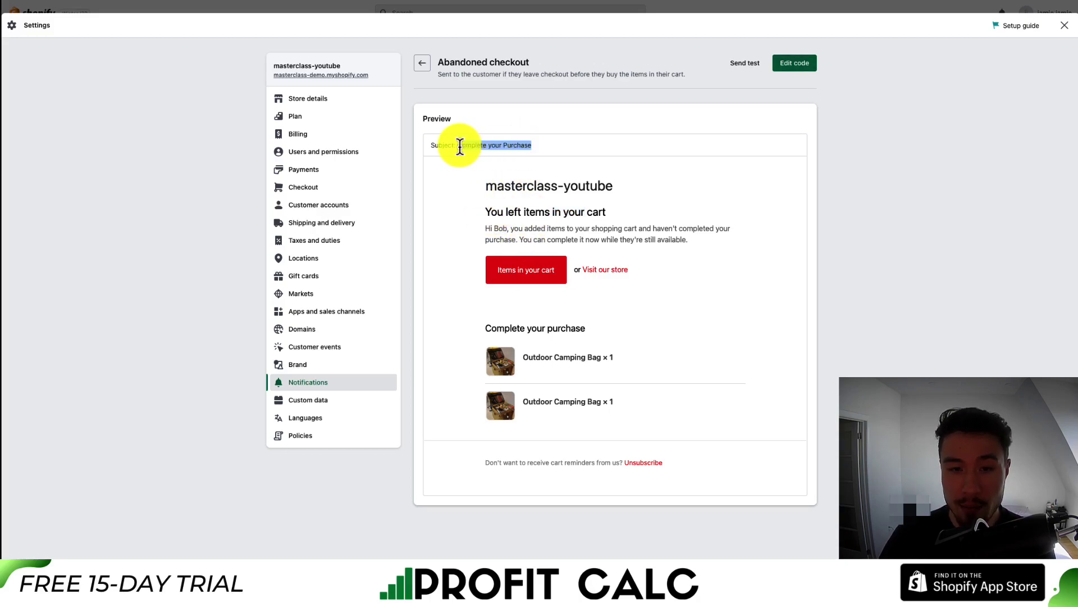
# Replace the email subject with 'Your items are running out of stock...', correct the typo, and save.
pyautogui.click(781, 65)
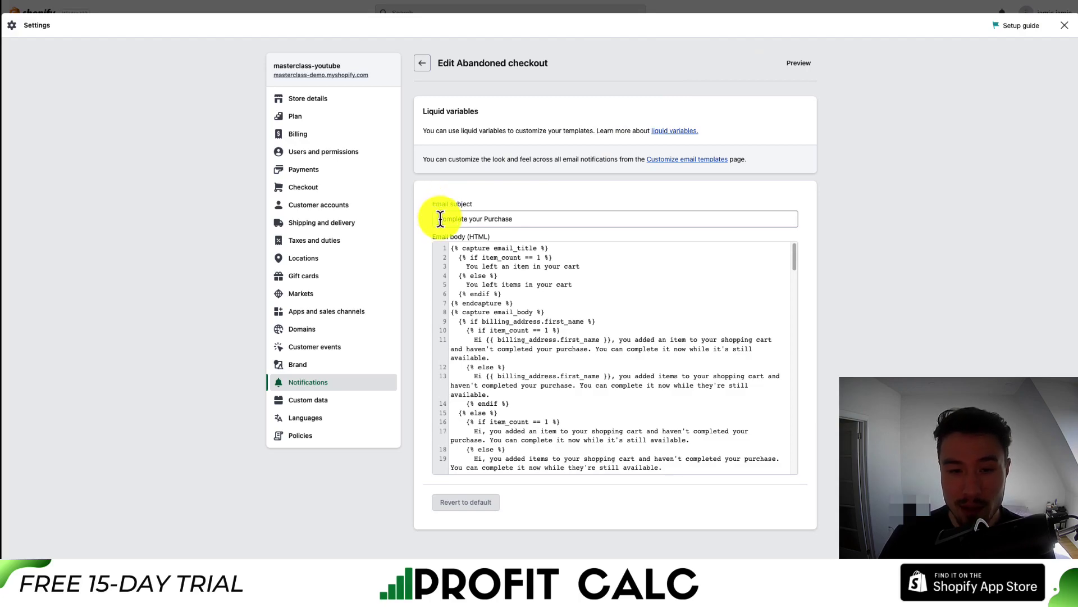
pyautogui.moveTo(437, 218); pyautogui.dragTo(517, 219)
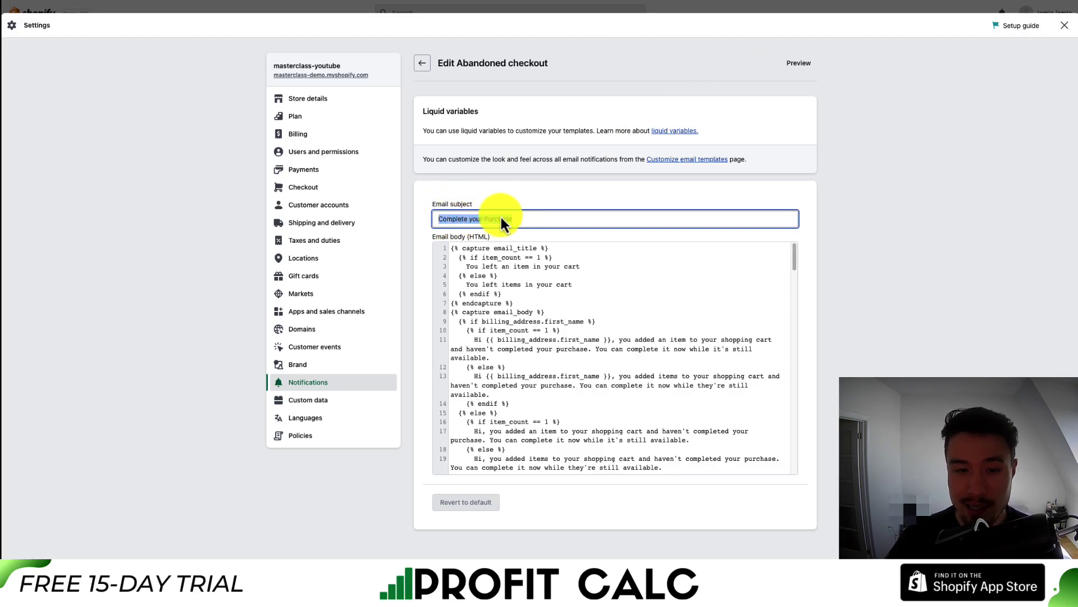
pyautogui.write('Your')
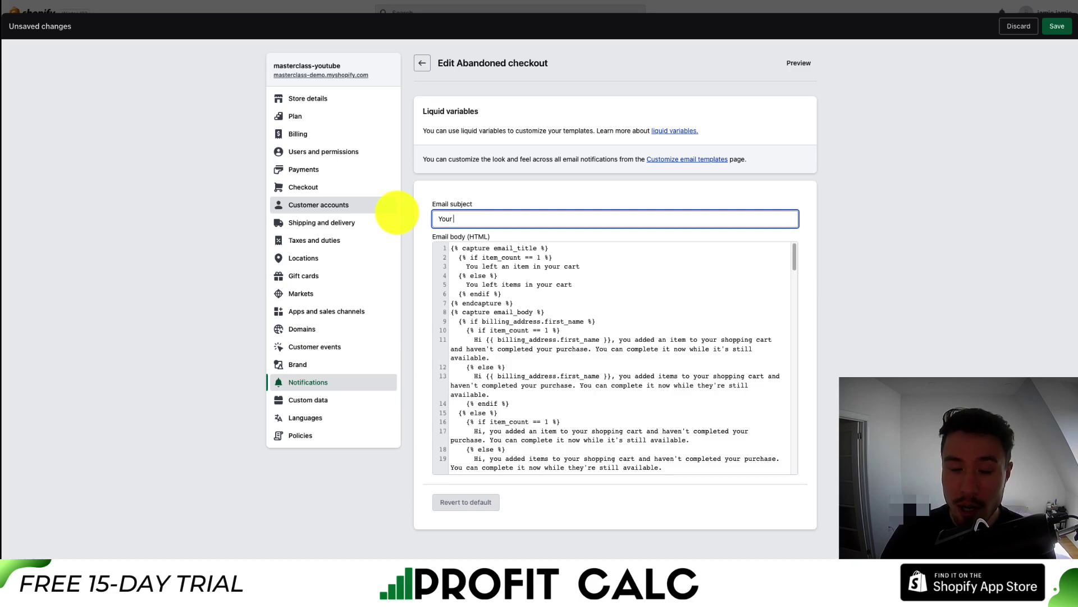
pyautogui.write(' items are runn')
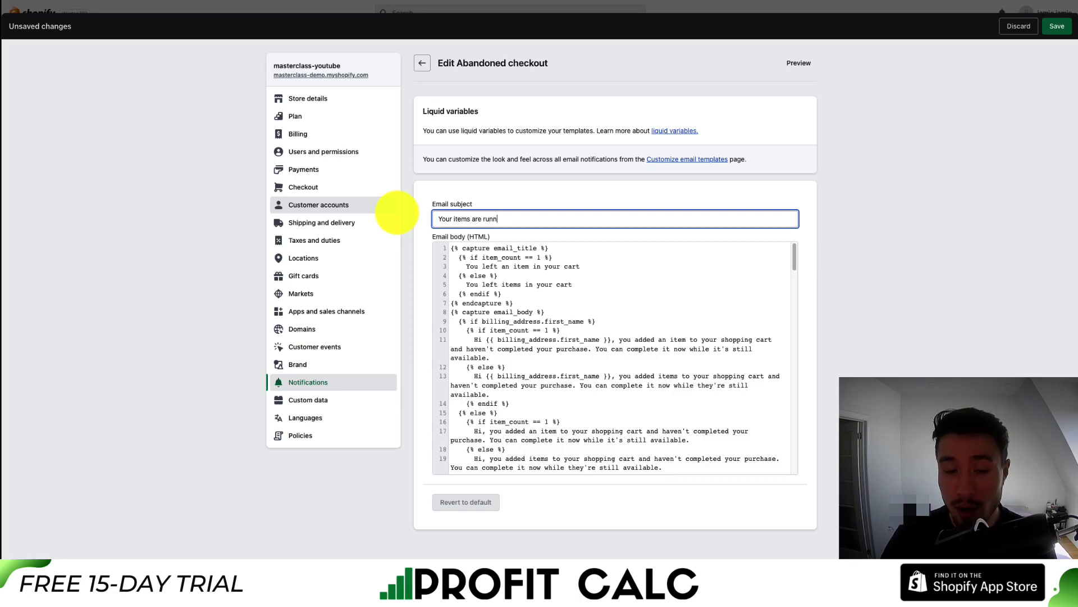
pyautogui.write('in gout of stock...')
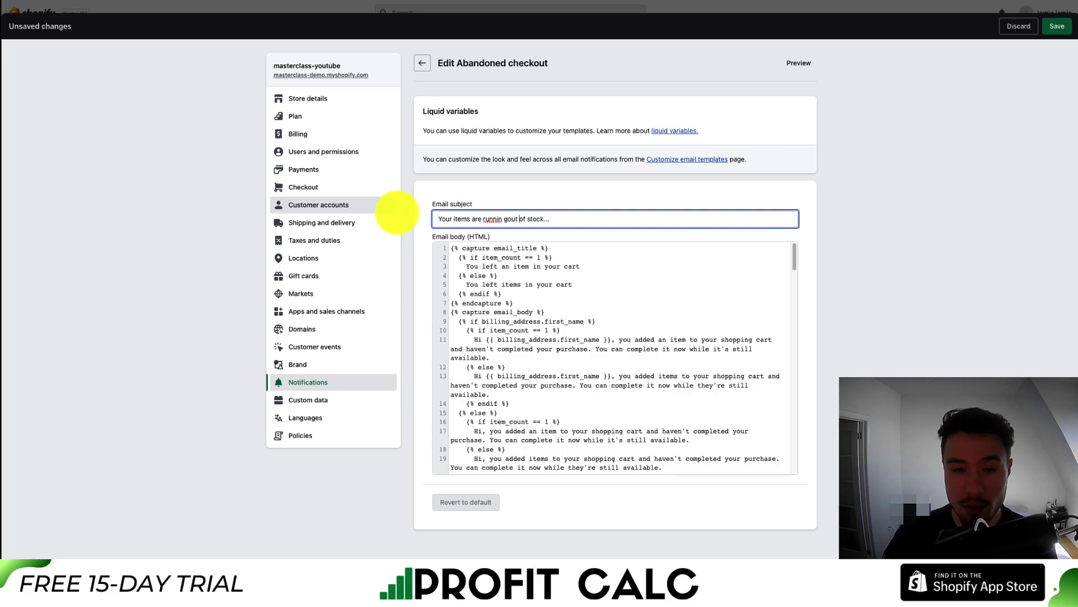
pyautogui.write('g')
pyautogui.click(1055, 29)
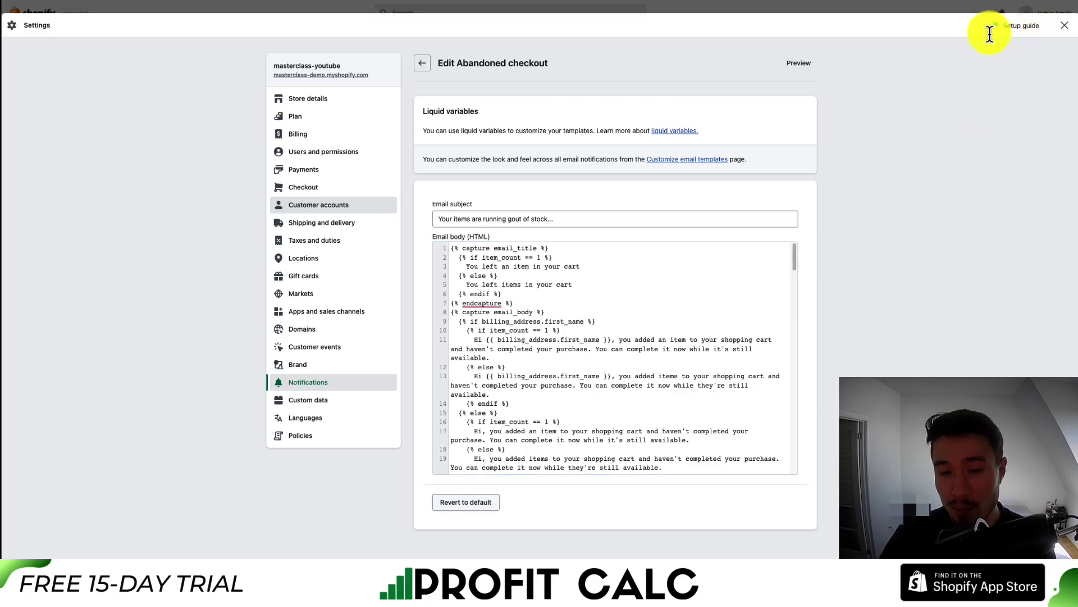
pyautogui.click(423, 64)
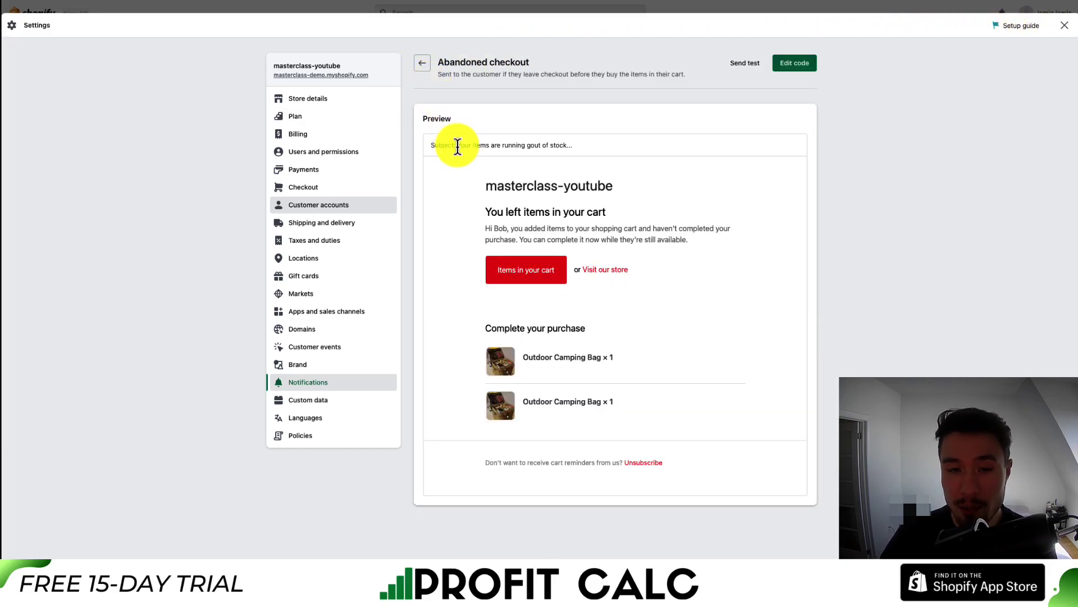
pyautogui.moveTo(458, 146); pyautogui.dragTo(666, 100)
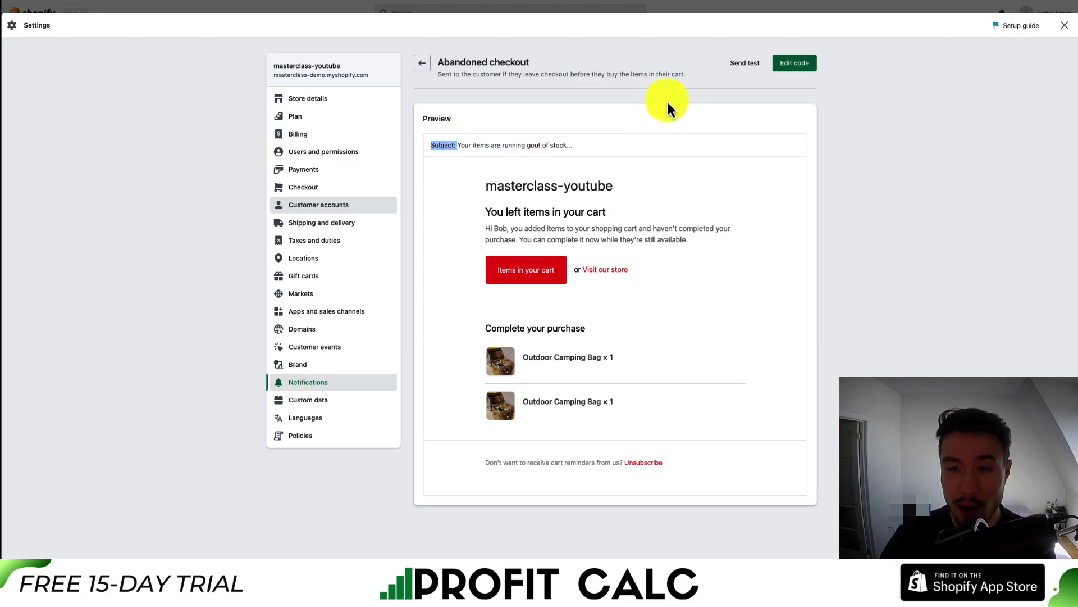
pyautogui.click(774, 73)
pyautogui.click(509, 218)
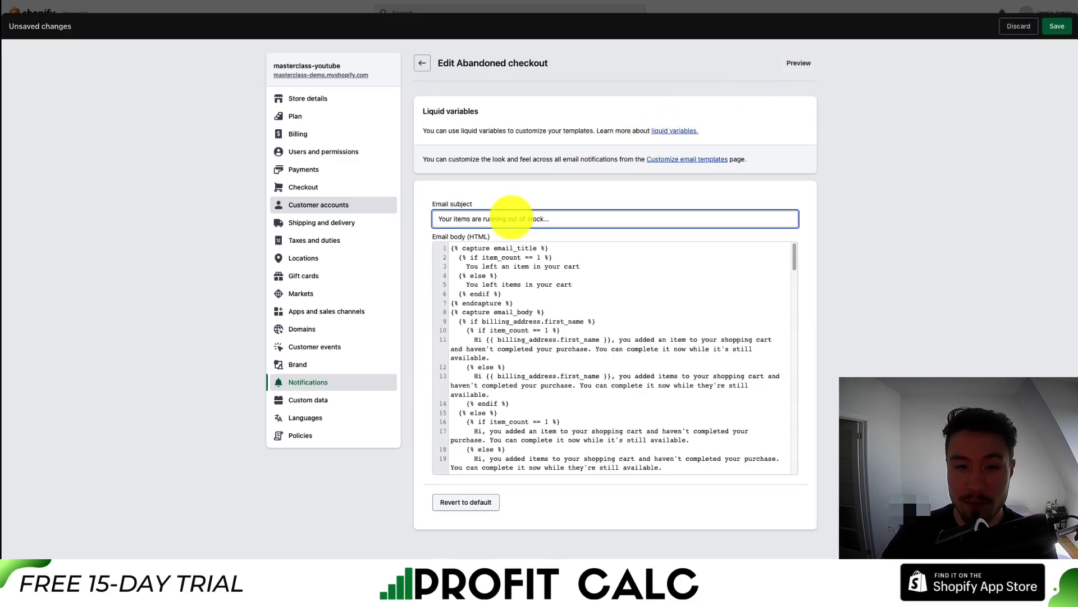
pyautogui.click(915, 86)
# Rewrite the line 3 title as 'We've saved your item for you, but it may be gone soon.'.
pyautogui.click(422, 64)
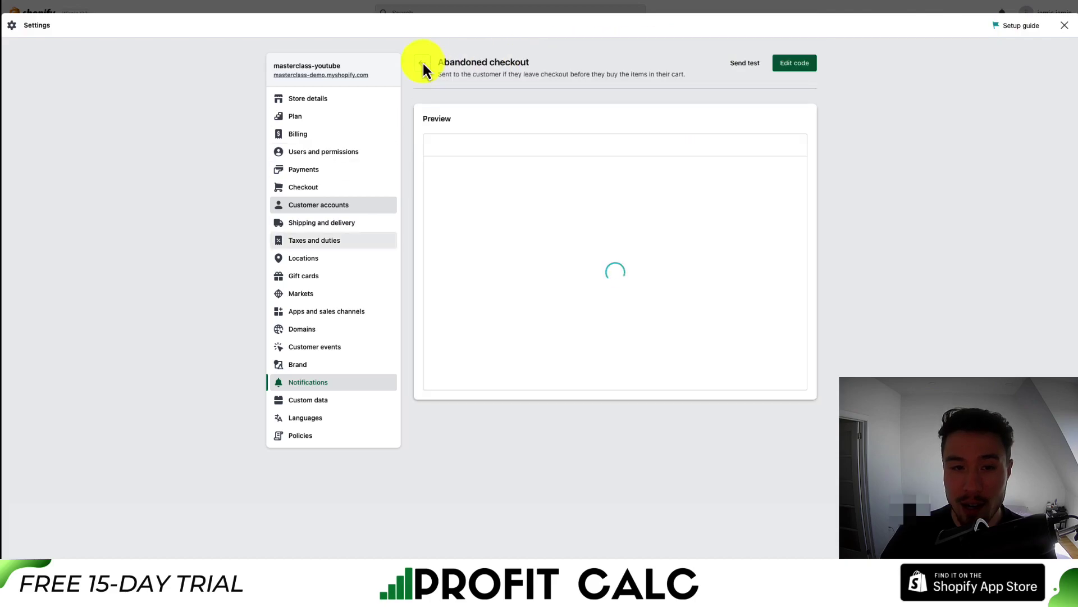
pyautogui.moveTo(485, 211); pyautogui.dragTo(607, 217)
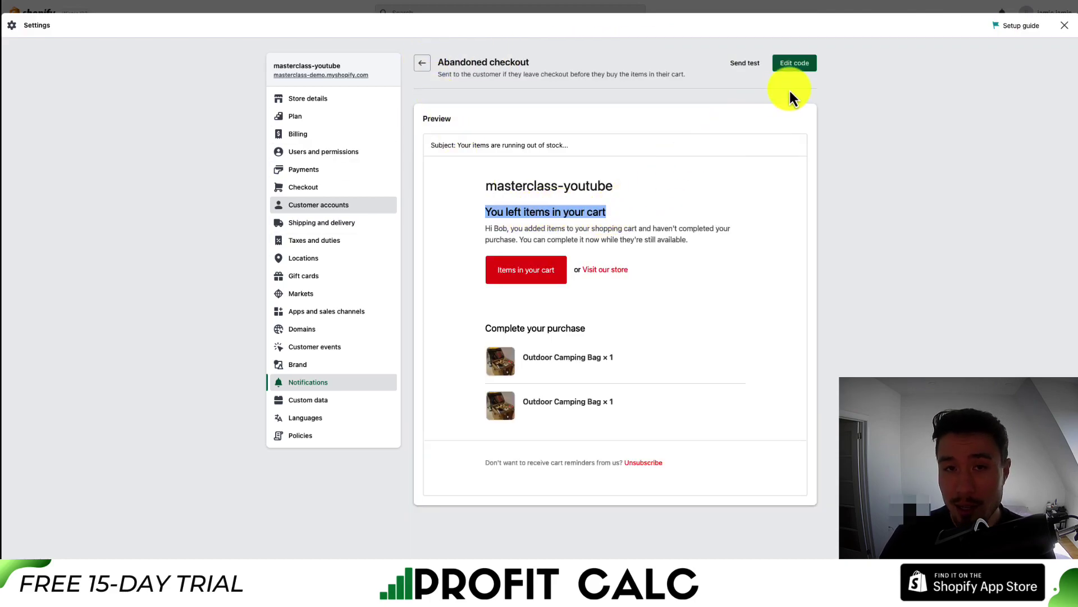
pyautogui.click(798, 67)
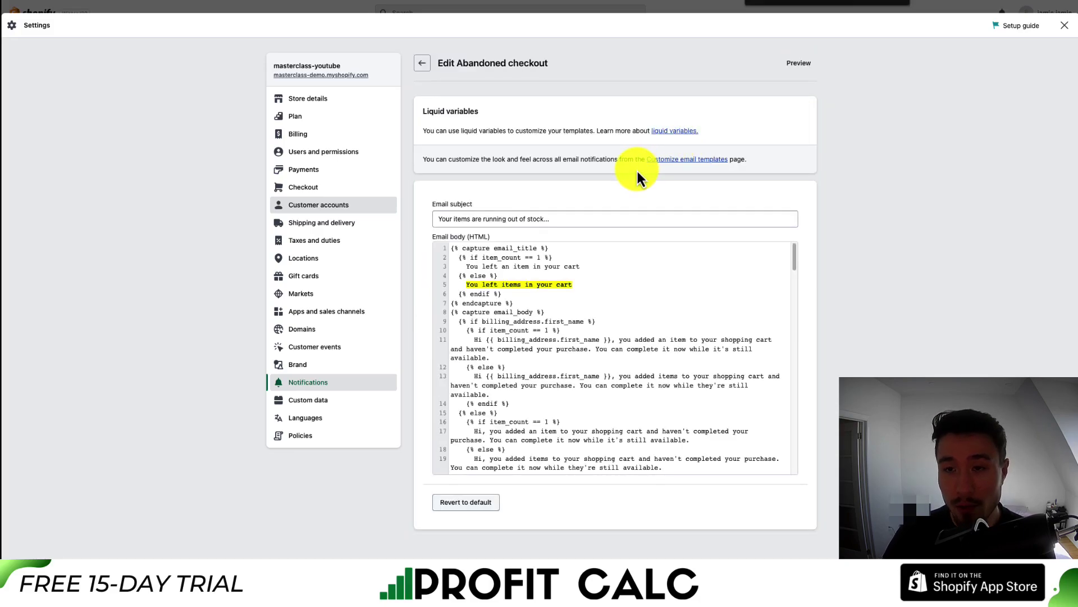
pyautogui.click(462, 284)
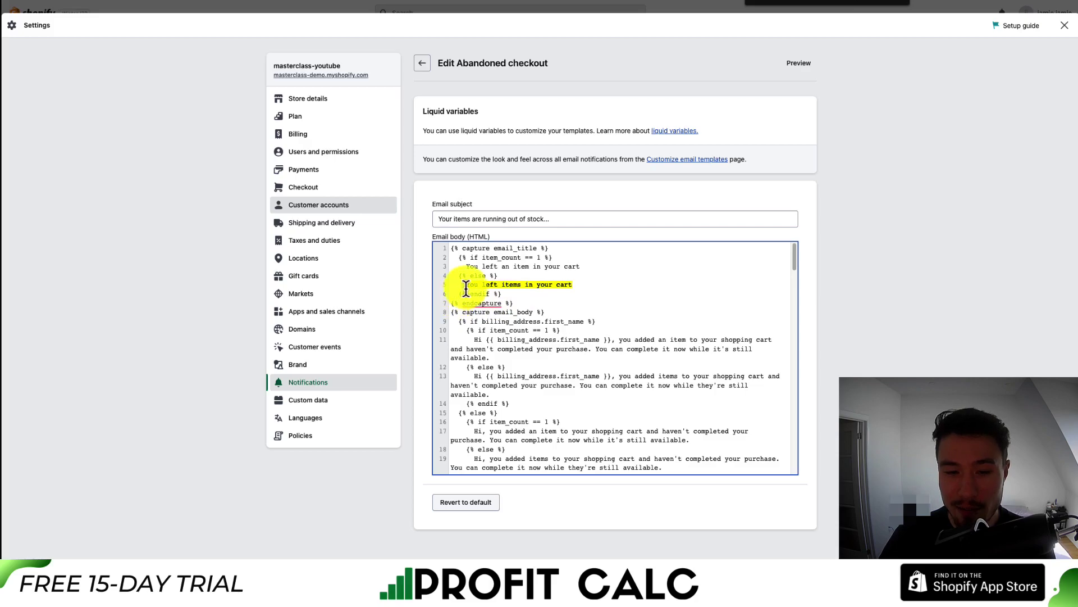
pyautogui.moveTo(582, 267); pyautogui.dragTo(474, 267)
pyautogui.click(489, 284)
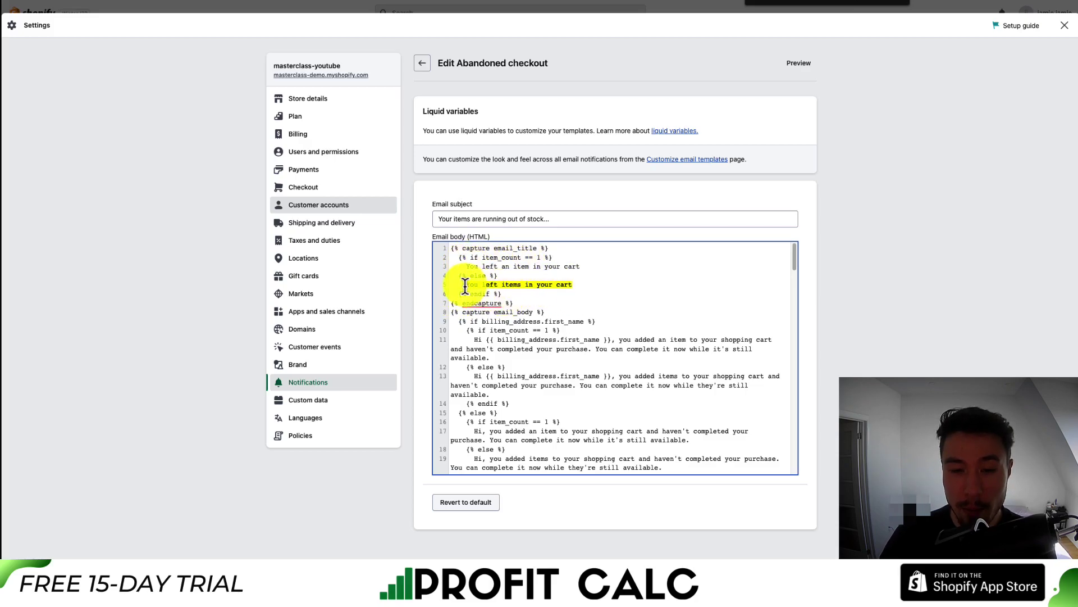
pyautogui.click(551, 274)
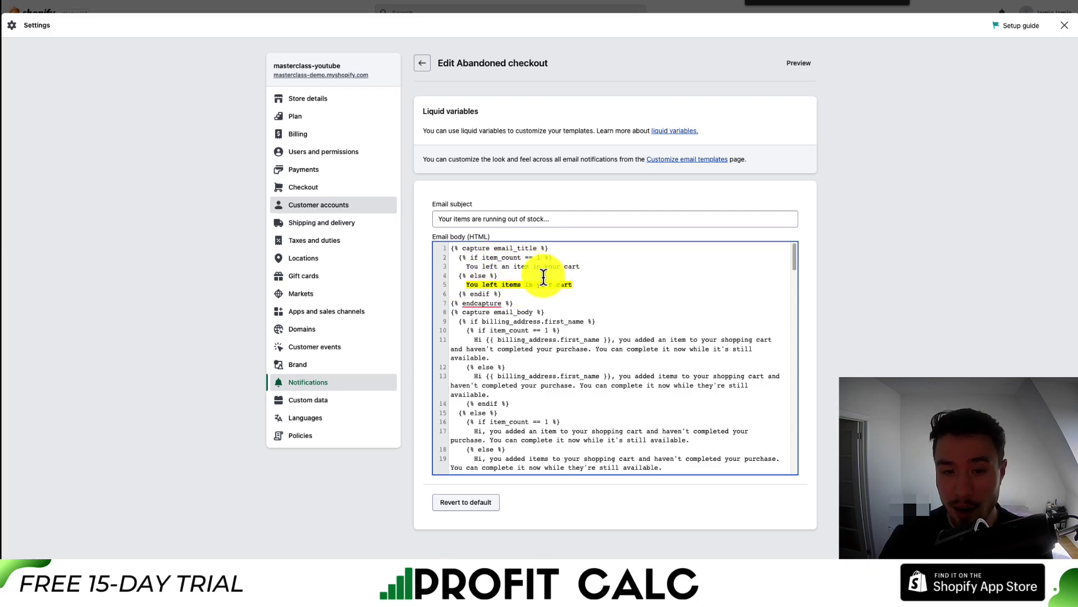
pyautogui.moveTo(584, 267); pyautogui.dragTo(465, 268)
pyautogui.write("We'")
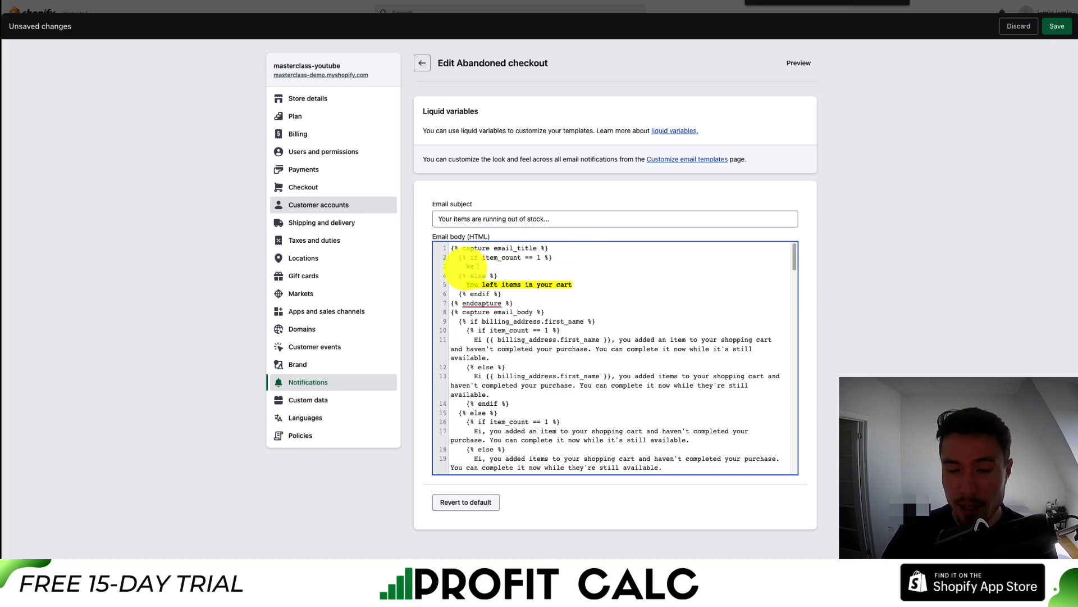
pyautogui.write('ve save')
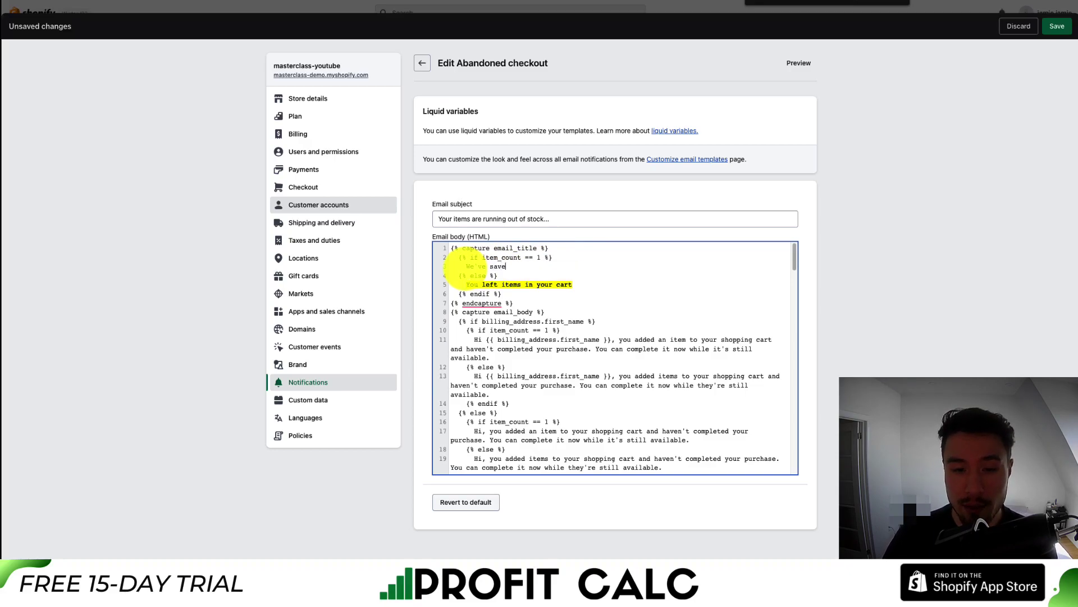
pyautogui.write('d your item for your, but it may')
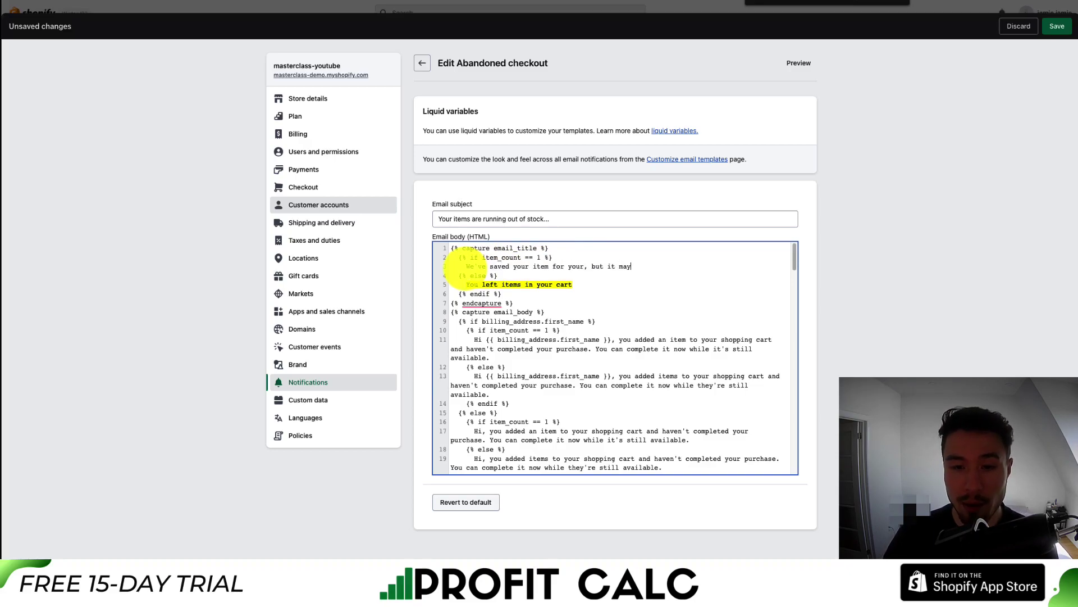
pyautogui.write(' be gone soon.')
# Copy the new title onto line 5, deleting the stray 'r' so it reads 'for you'.
pyautogui.hotkey('shift', 'Home')
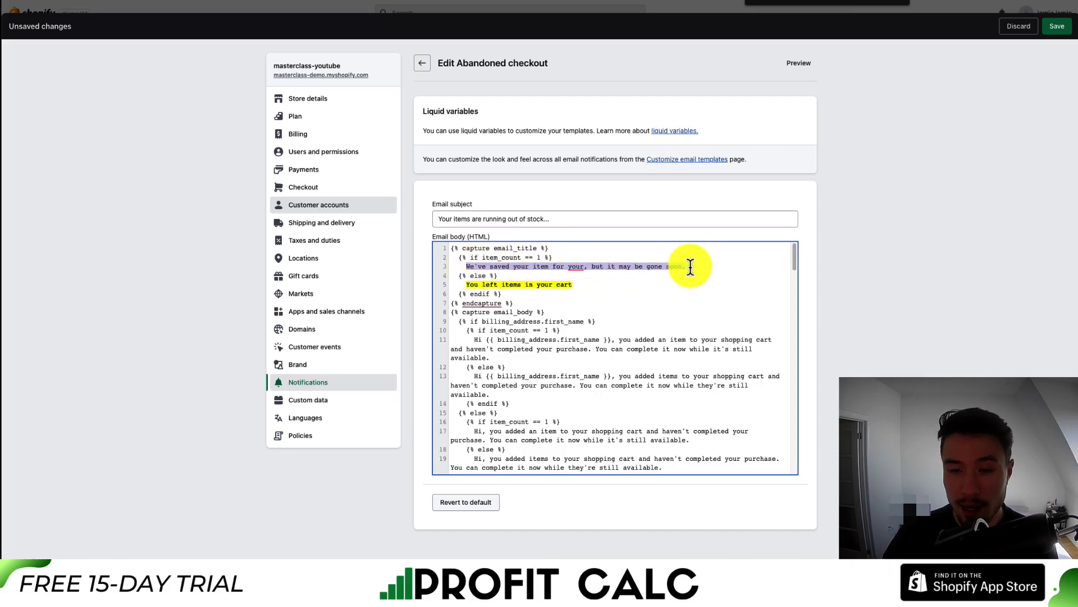
pyautogui.moveTo(687, 267); pyautogui.dragTo(474, 270)
pyautogui.hotkey('ctrl', 'c')
pyautogui.click(577, 284)
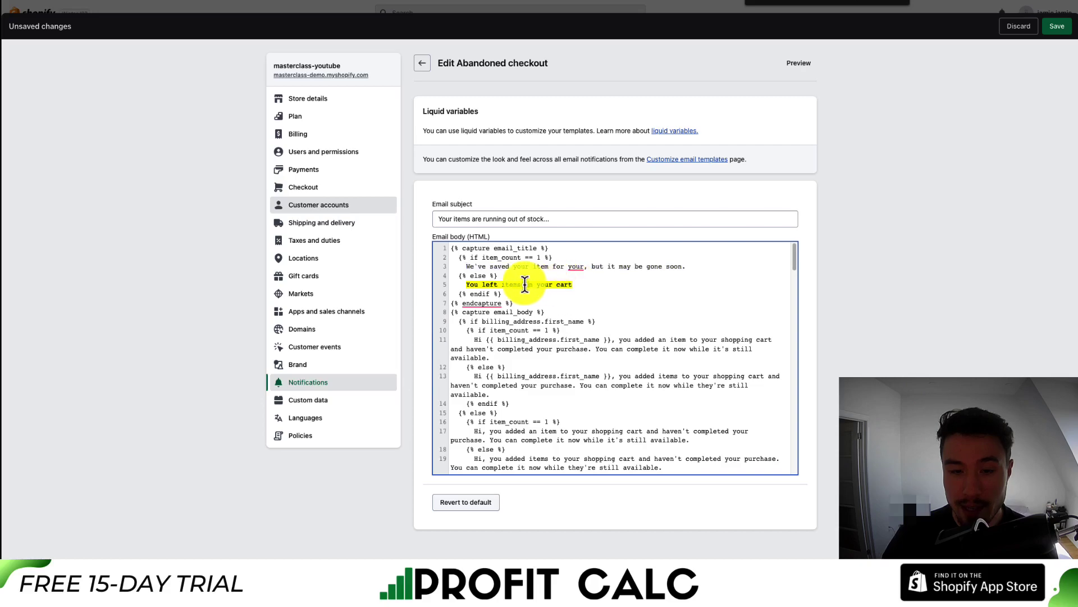
pyautogui.hotkey('ctrl', 'v')
pyautogui.click(577, 289)
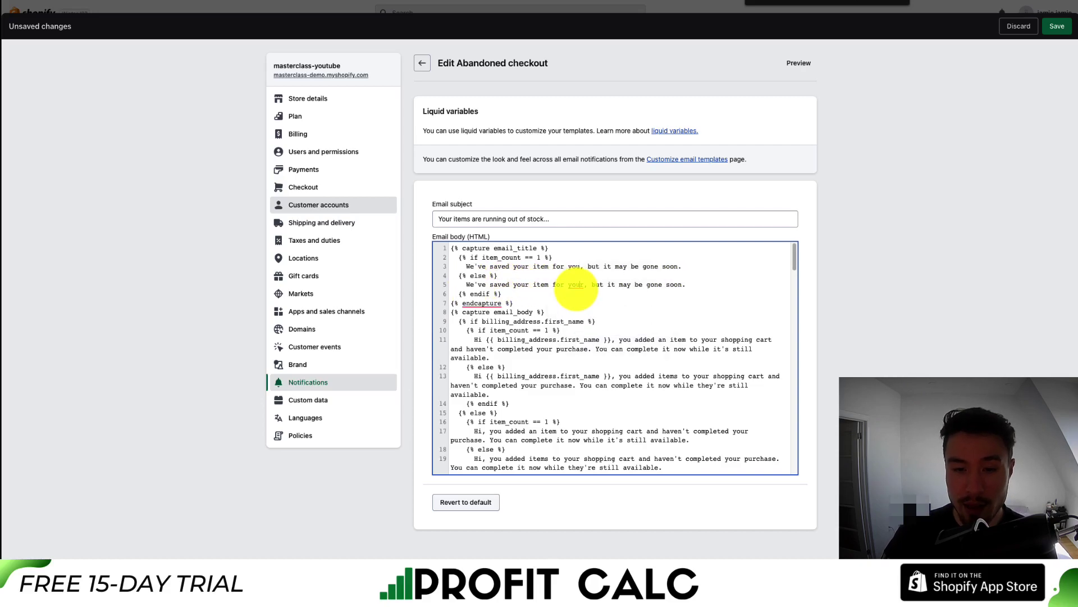
pyautogui.press('BackSpace')
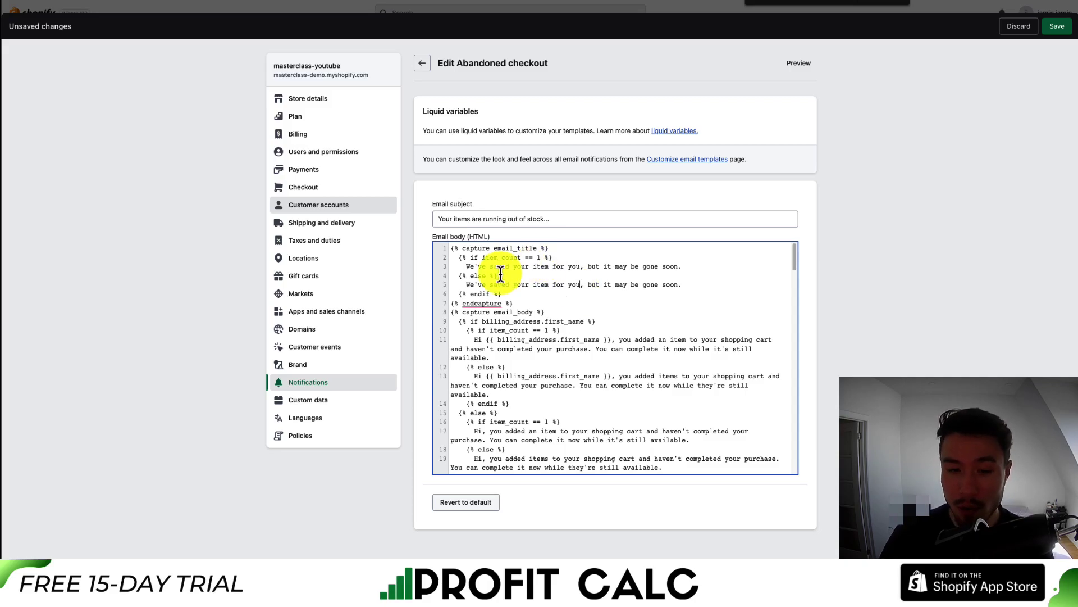
pyautogui.click(550, 284)
# Make line 5 read 'items', save, and check the new heading and button text in the preview.
pyautogui.write('s')
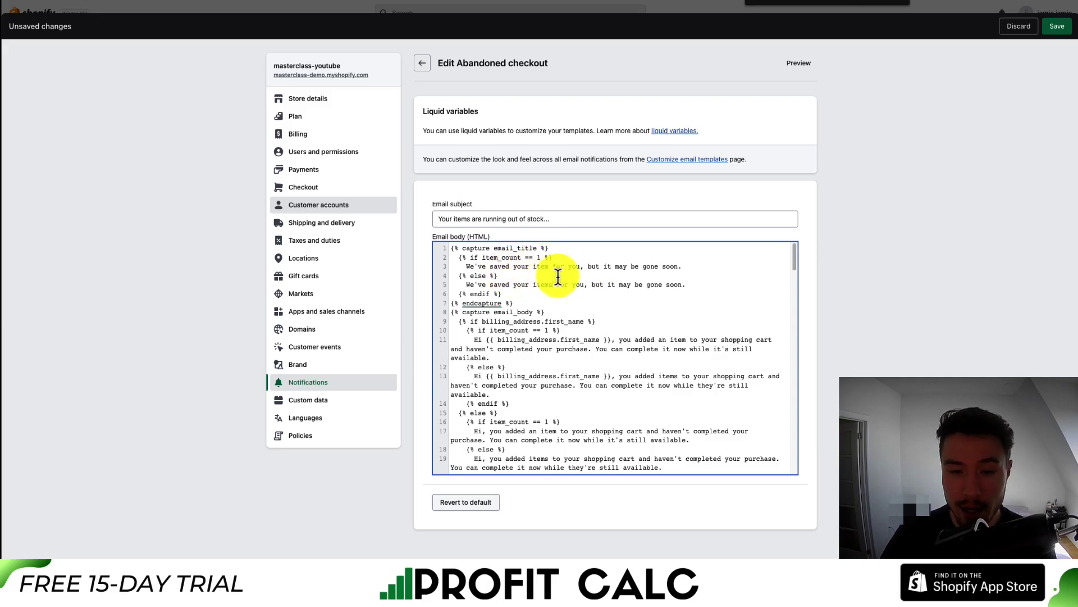
pyautogui.click(1064, 29)
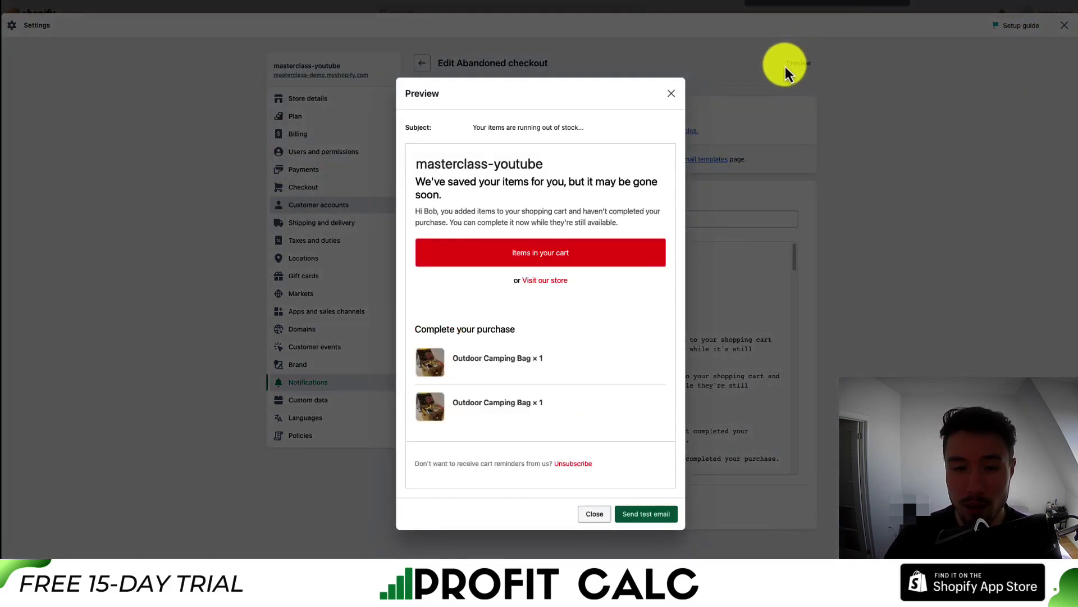
pyautogui.click(672, 89)
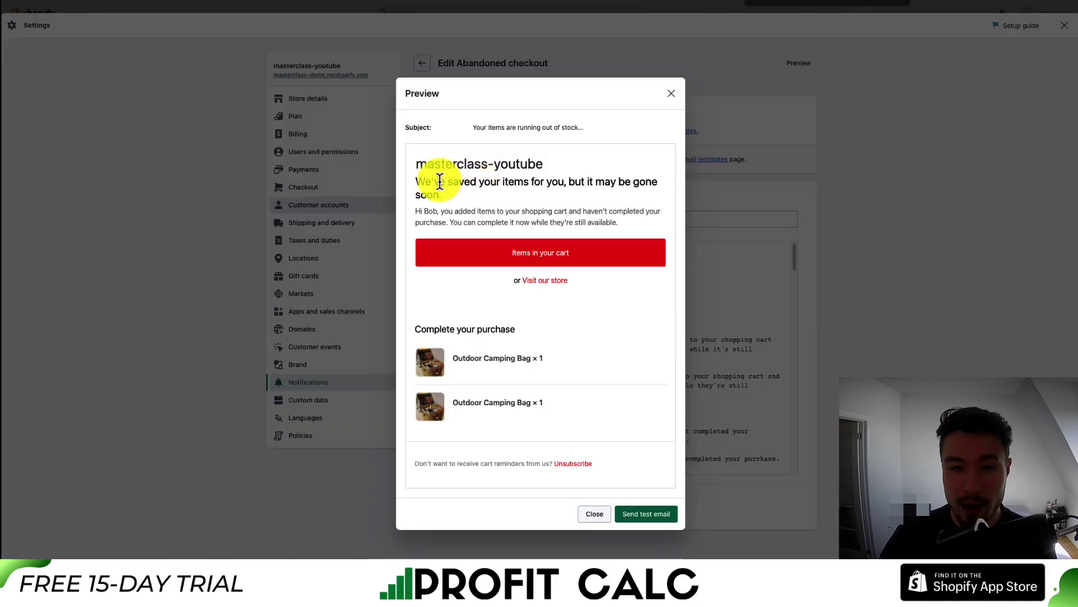
pyautogui.moveTo(436, 180); pyautogui.dragTo(523, 193)
pyautogui.click(521, 185)
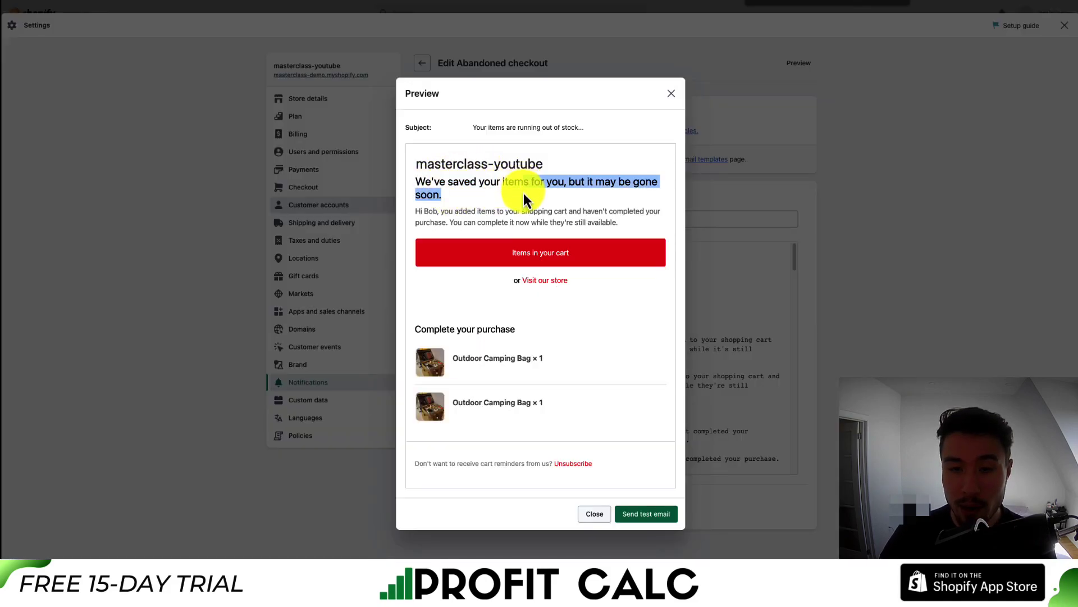
pyautogui.click(524, 194)
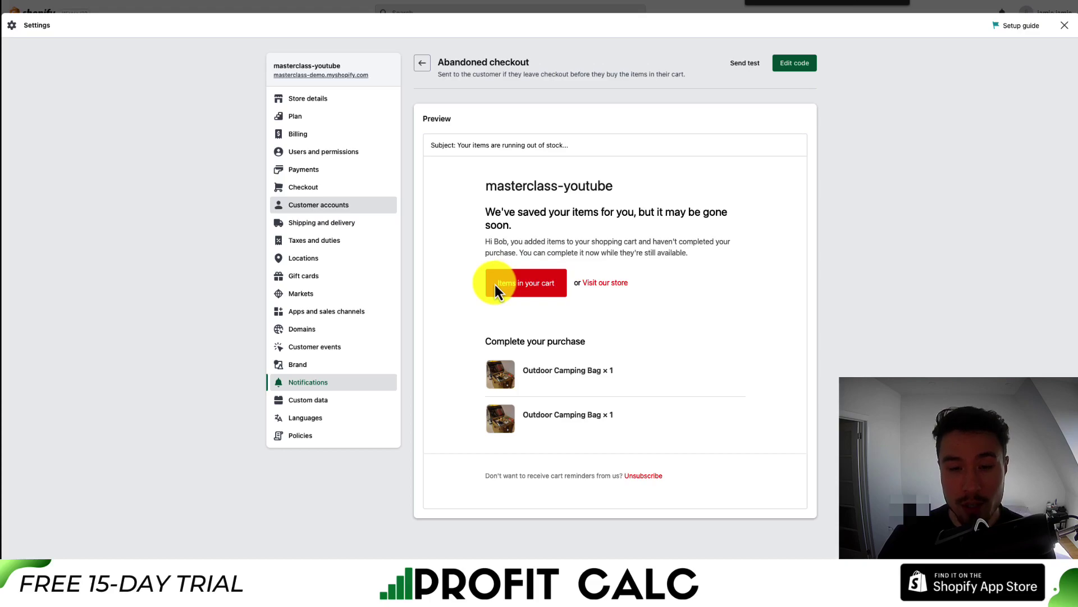
pyautogui.moveTo(494, 284); pyautogui.dragTo(545, 285)
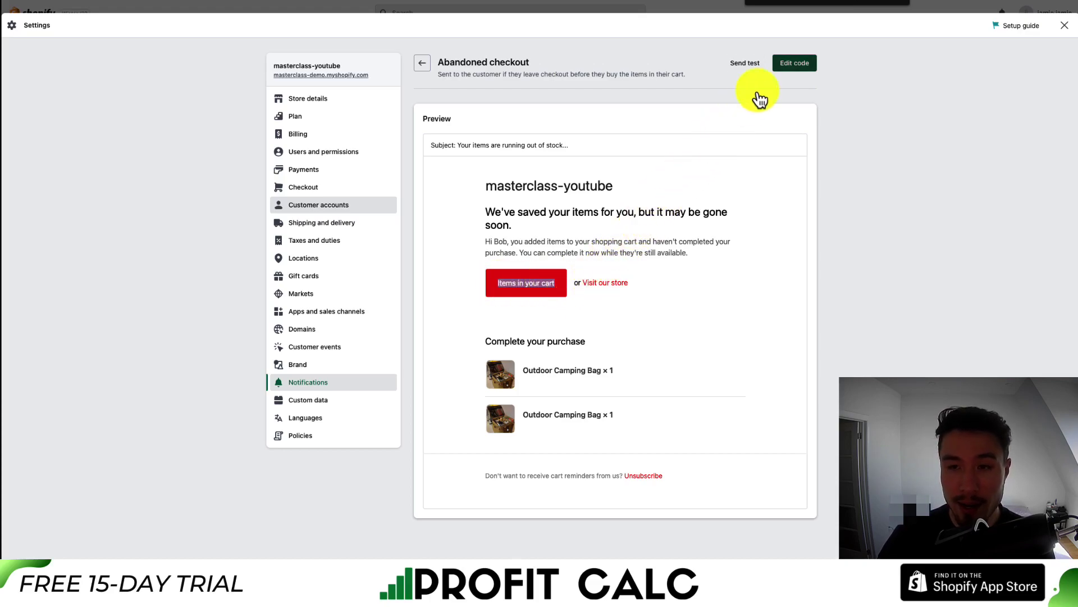
# Delete the 'Visit our store' link block, set the button to 'Click here to complete your purchase.', and save.
pyautogui.click(786, 66)
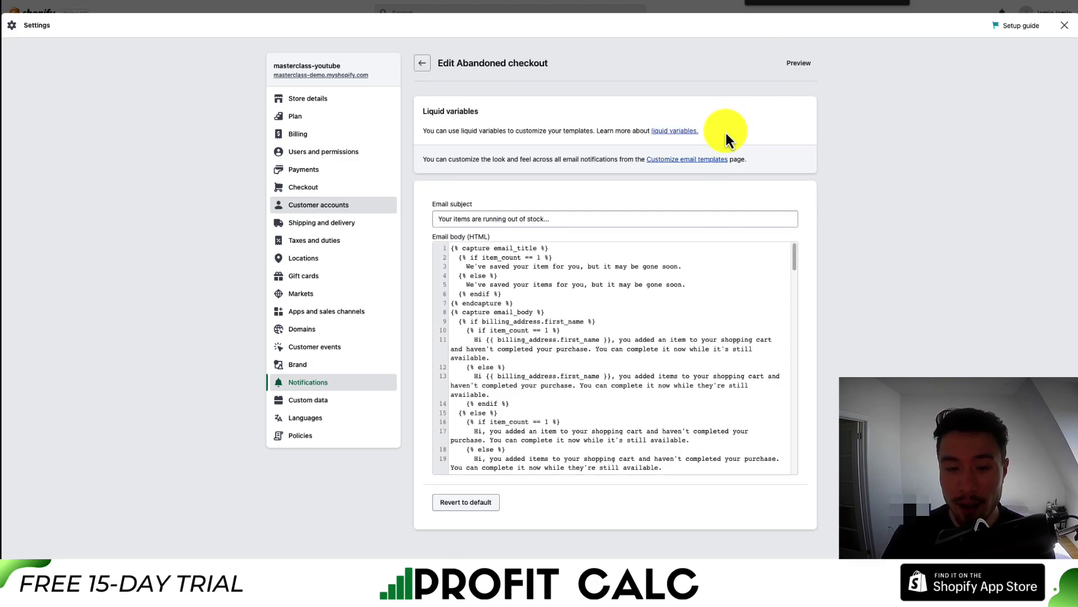
pyautogui.scroll(-15, 727, 321)
pyautogui.click(677, 316)
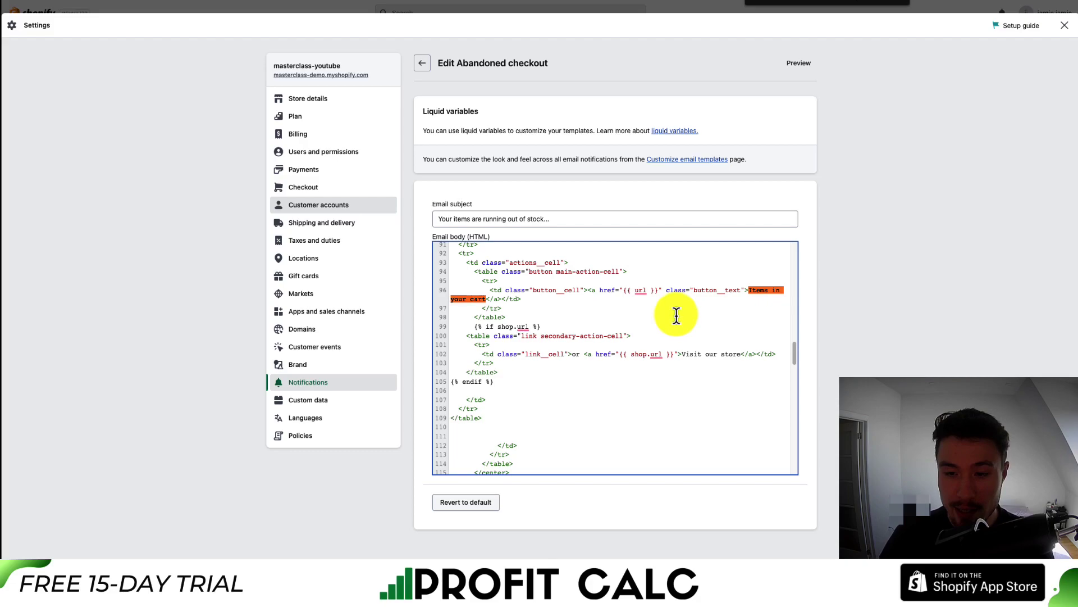
pyautogui.moveTo(703, 354); pyautogui.dragTo(696, 368)
pyautogui.scroll(1, 696, 368)
pyautogui.click(523, 394)
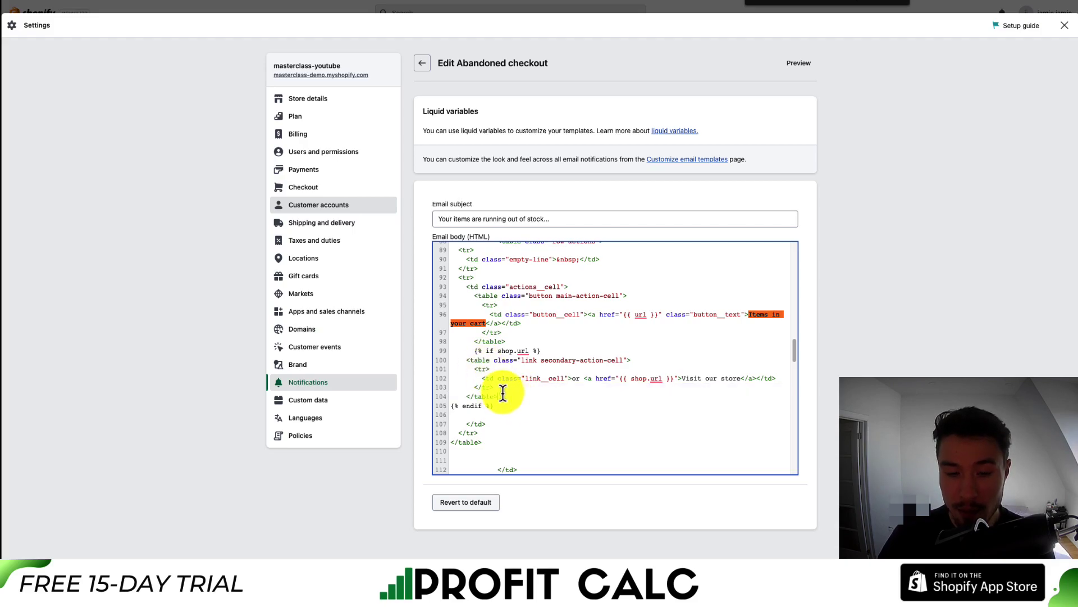
pyautogui.moveTo(503, 393); pyautogui.dragTo(446, 356)
pyautogui.press('BackSpace')
pyautogui.press('BackSpace')
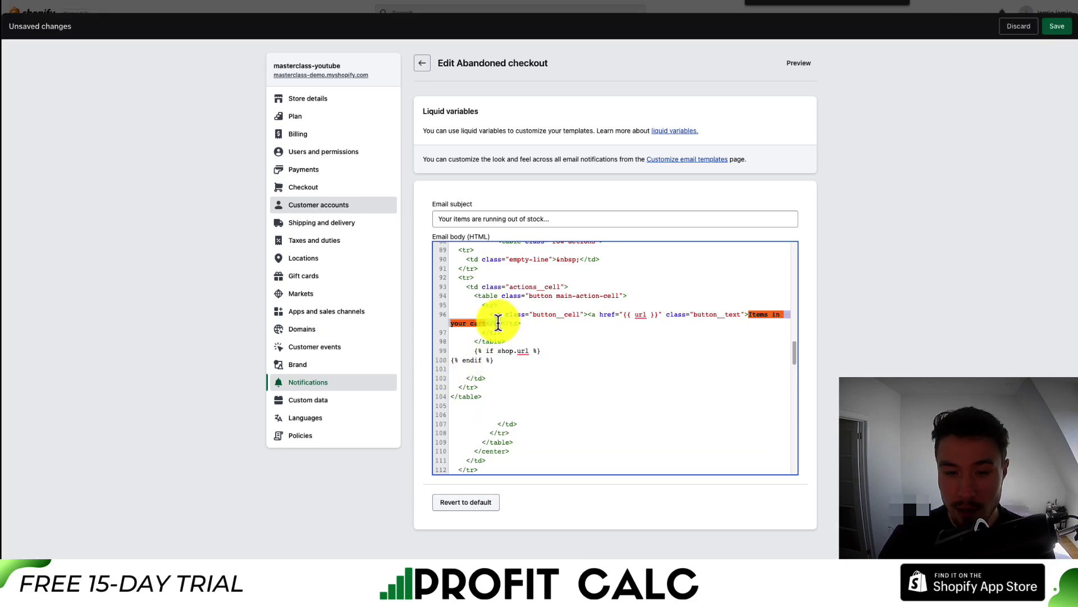
pyautogui.write('Click ')
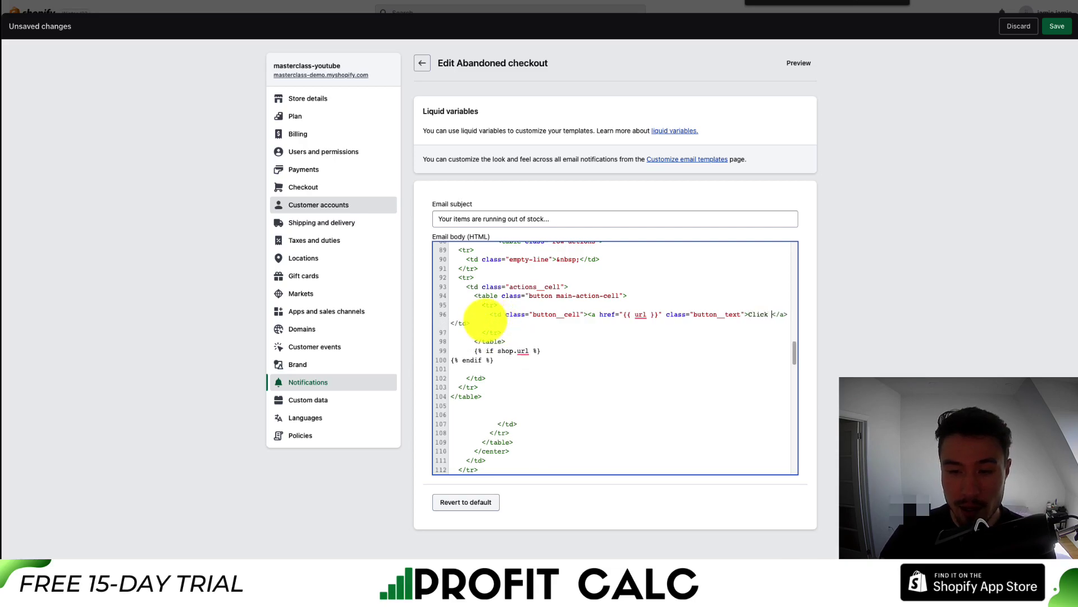
pyautogui.write('here to complete your pu')
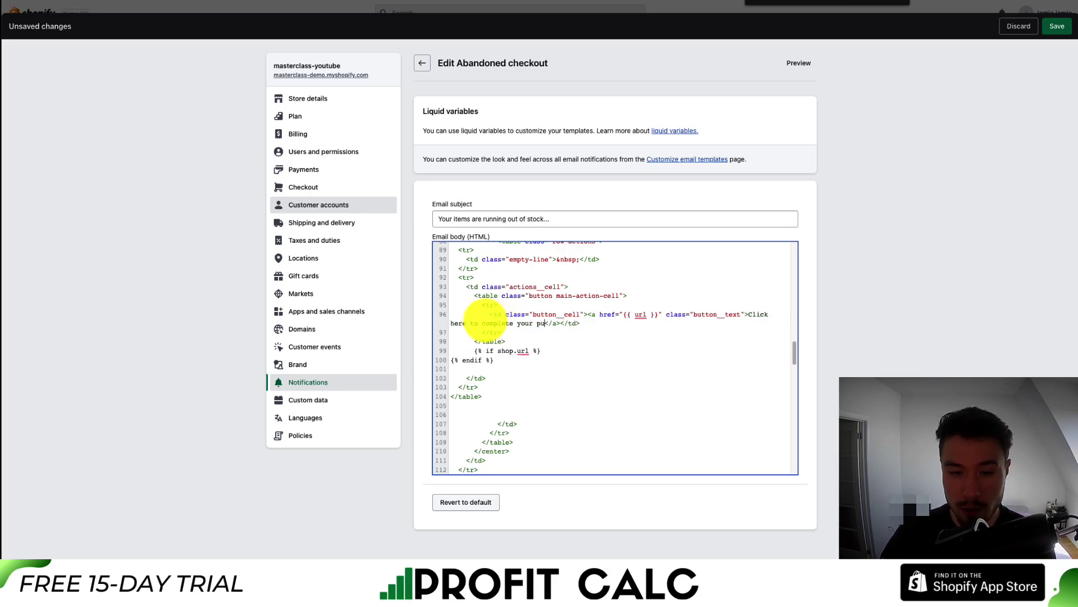
pyautogui.write('rchase.')
pyautogui.click(1057, 26)
# Preview the email with its 'Click here to complete your purchase.' button, then close it and recheck the heading and subject.
pyautogui.click(800, 61)
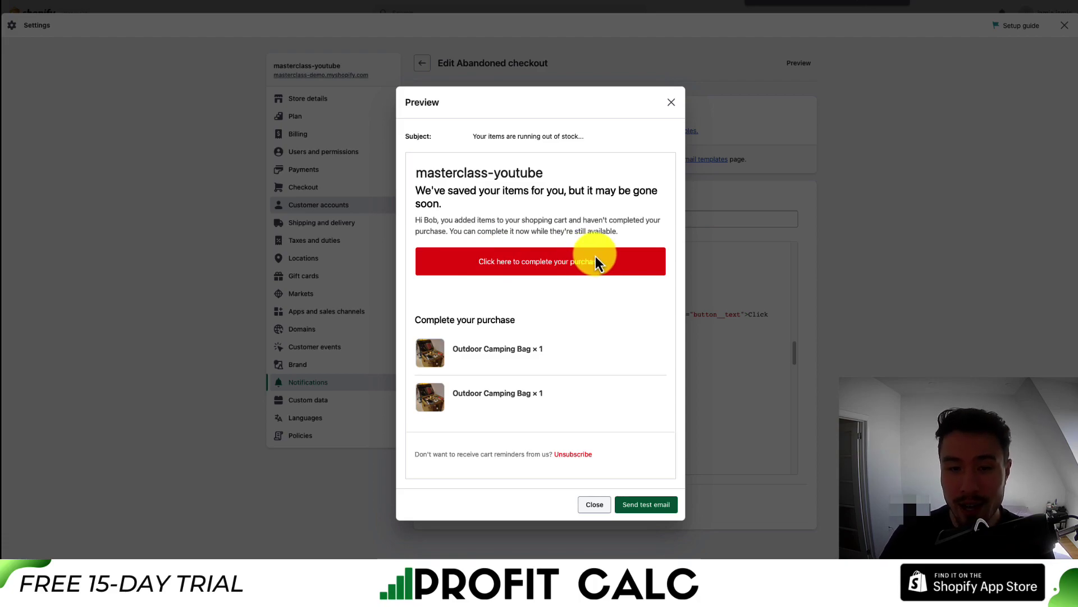
pyautogui.click(671, 102)
pyautogui.click(422, 63)
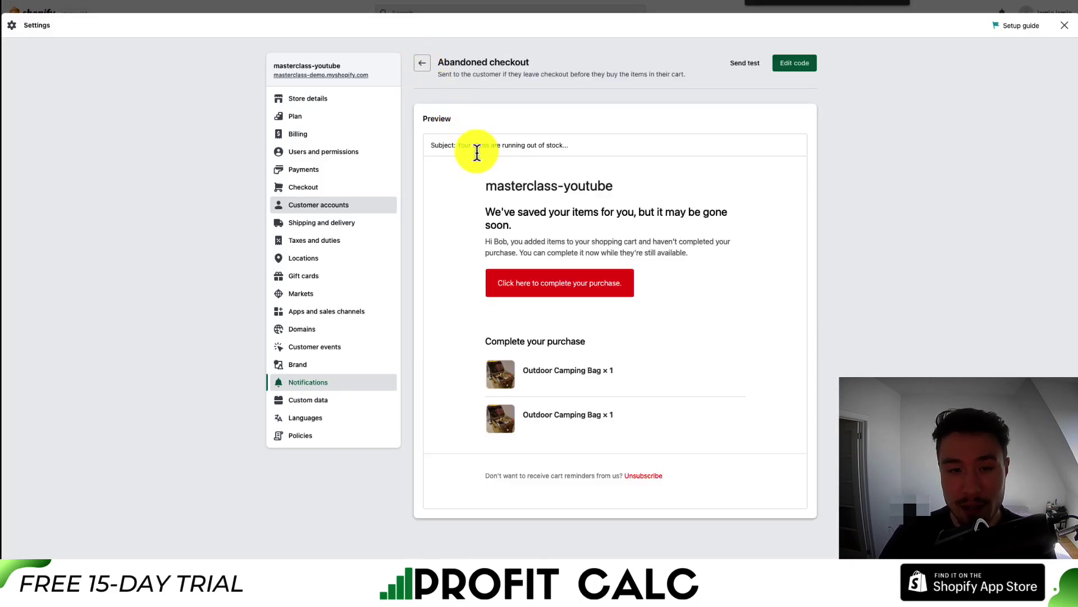
pyautogui.moveTo(515, 217); pyautogui.dragTo(518, 219)
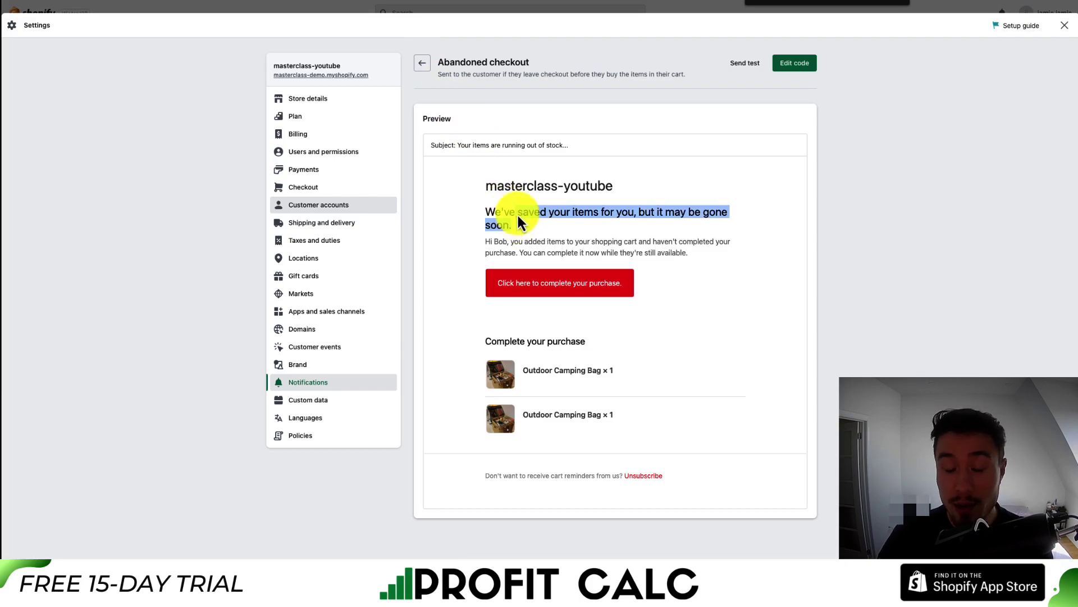
pyautogui.moveTo(539, 145); pyautogui.dragTo(505, 180)
pyautogui.click(660, 298)
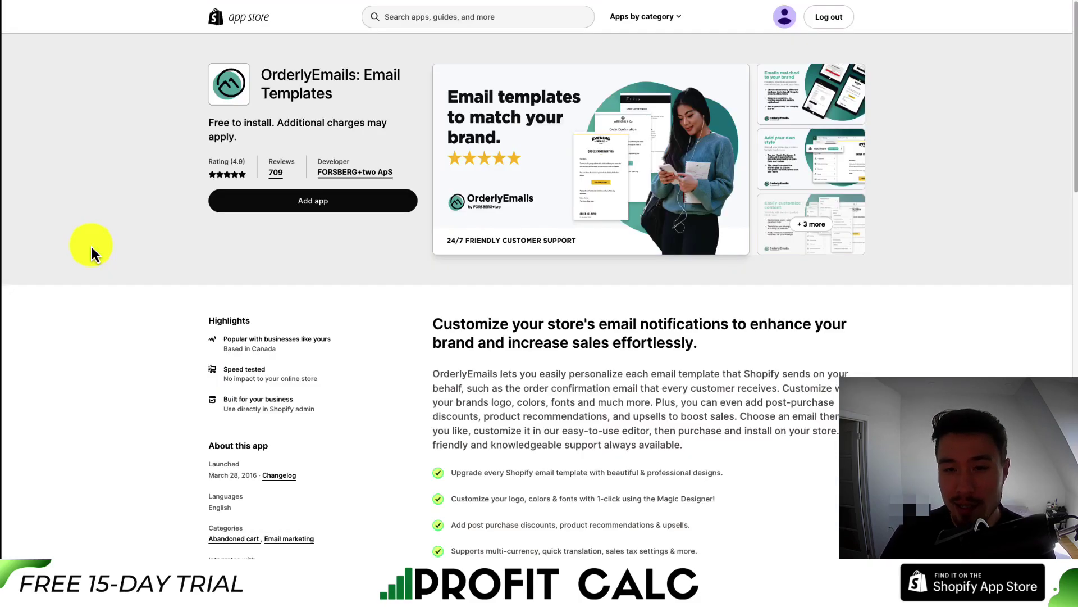
# Scroll the OrderlyEmails listing and browse its screenshots through 'Make customers come back' and 'Sell worldwide'.
pyautogui.scroll(-8, 241, 277)
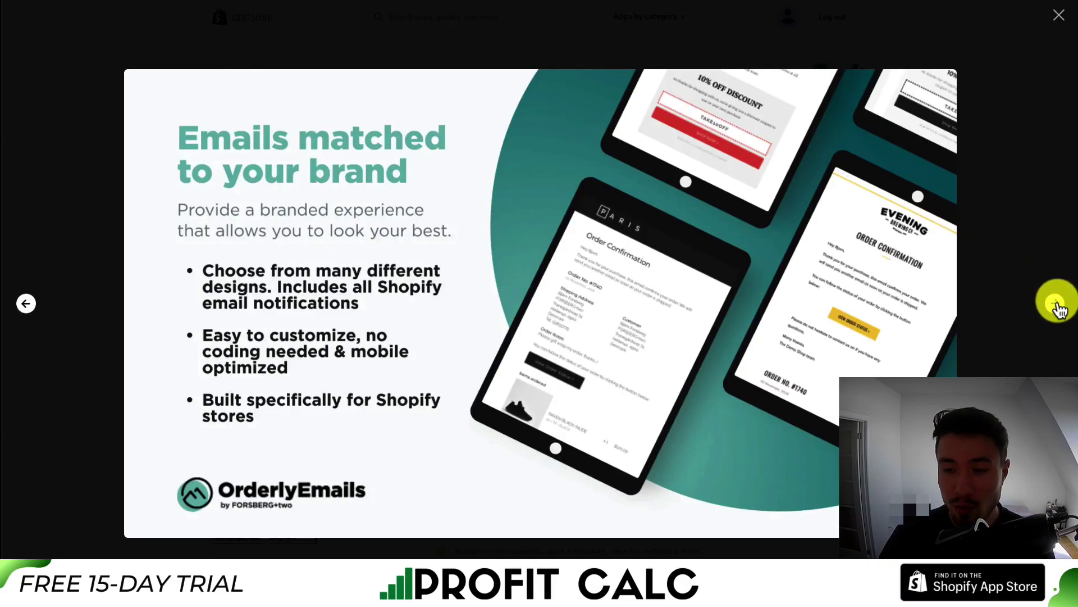
pyautogui.click(1055, 302)
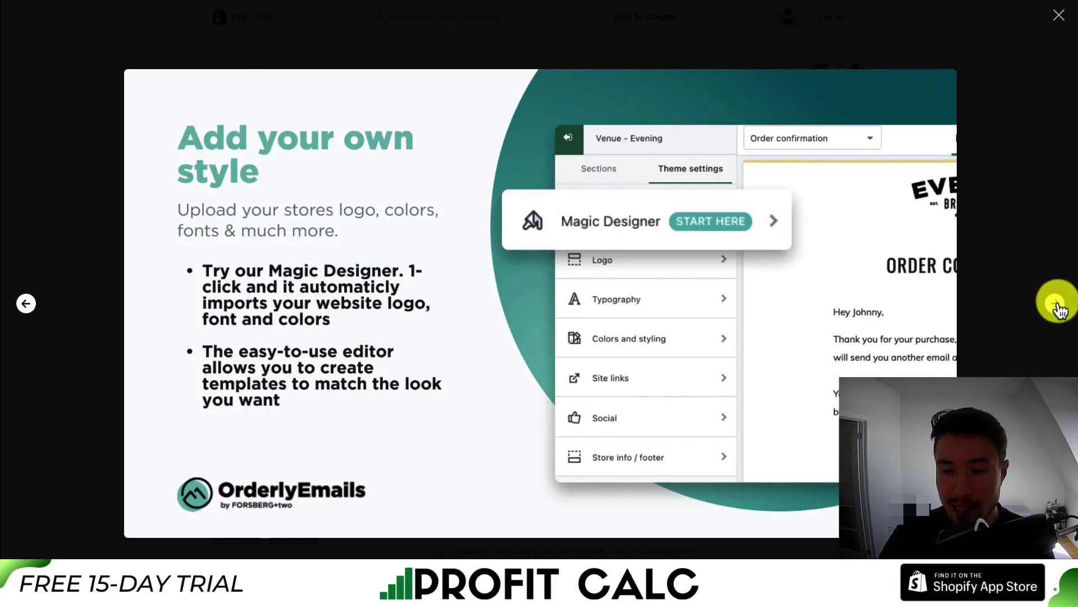
pyautogui.click(1055, 303)
pyautogui.click(1056, 304)
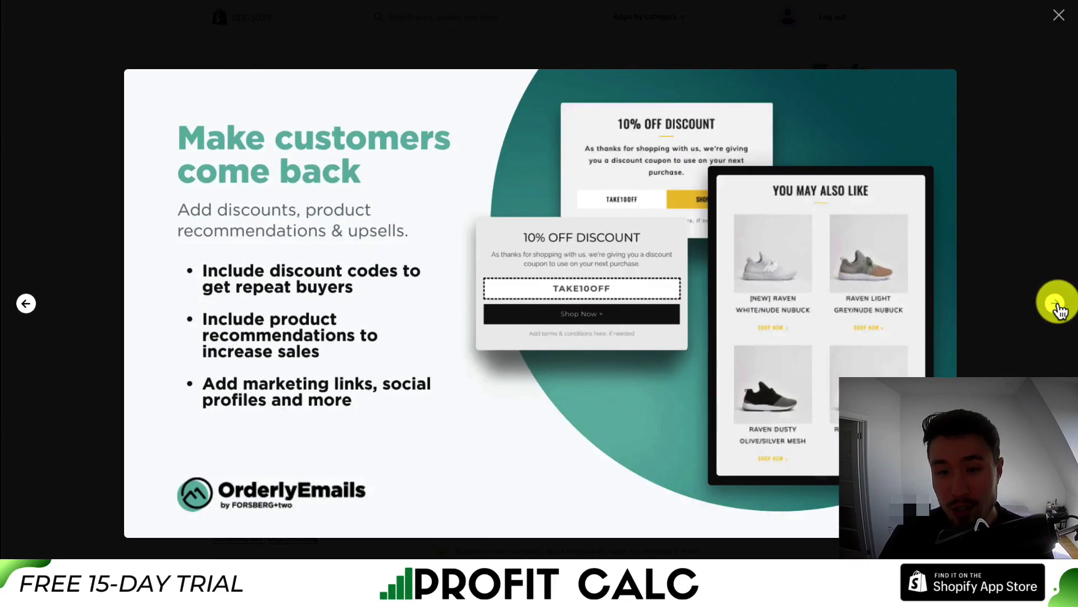
pyautogui.click(1055, 304)
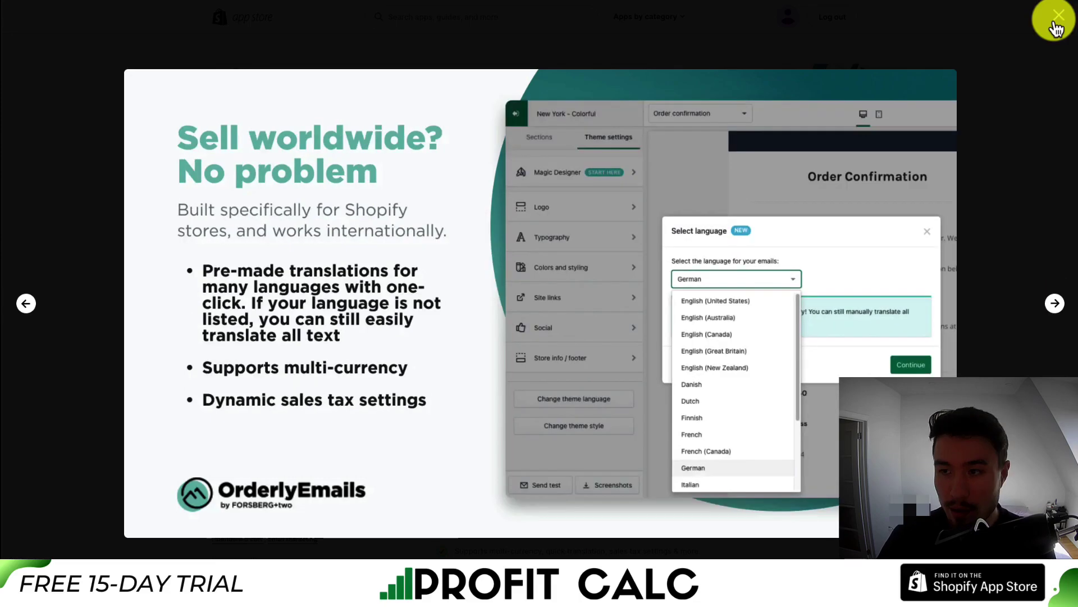
pyautogui.click(1059, 16)
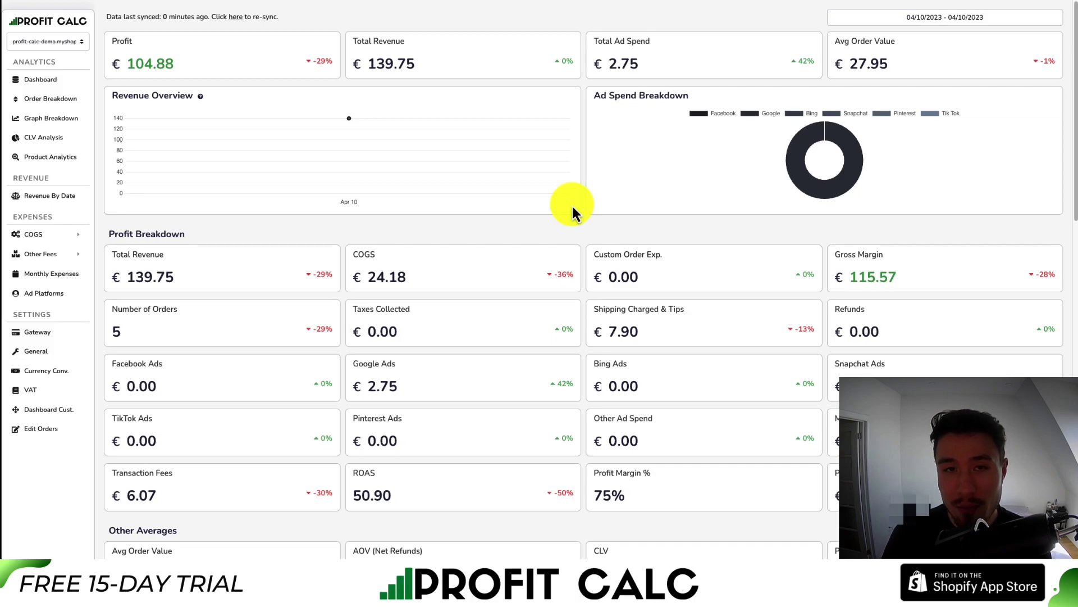
# Switch the dashboard range to Last 7 Days (04/04/2023–04/10/2023) and scroll through the figures.
pyautogui.click(926, 17)
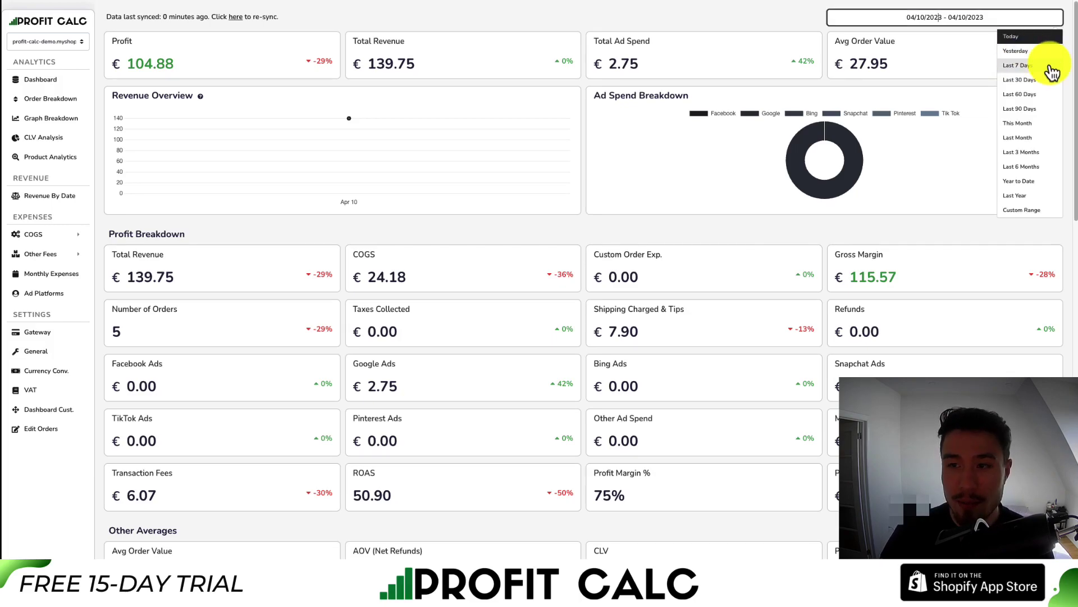
pyautogui.click(1050, 66)
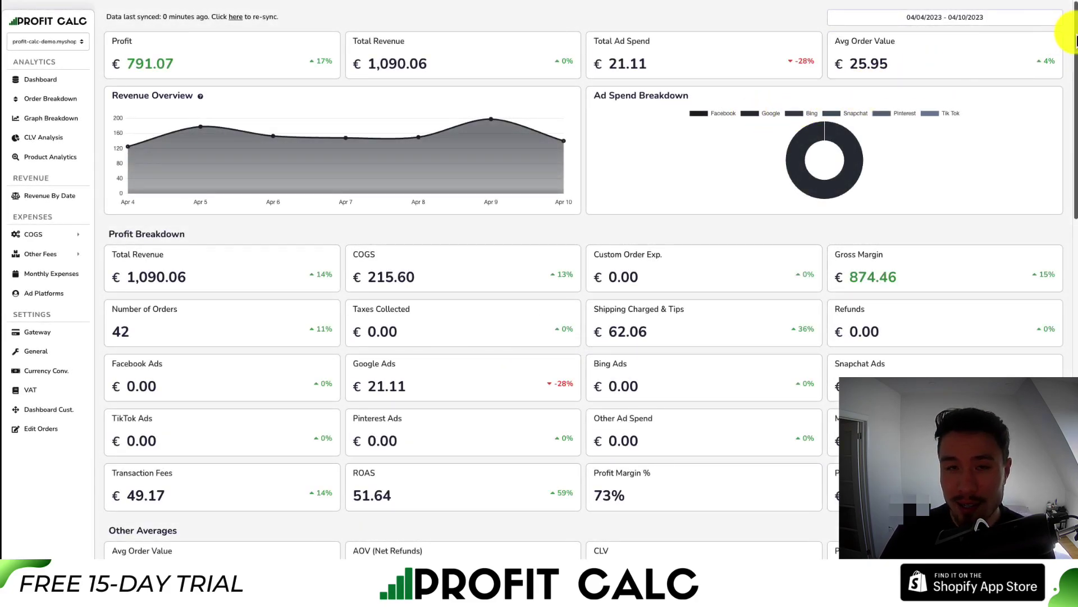
pyautogui.scroll(-1, 1070, 48)
pyautogui.moveTo(1073, 48)
pyautogui.mouseDown()
pyautogui.moveTo(1076, 420)
pyautogui.moveTo(1075, 42)
pyautogui.mouseUp()
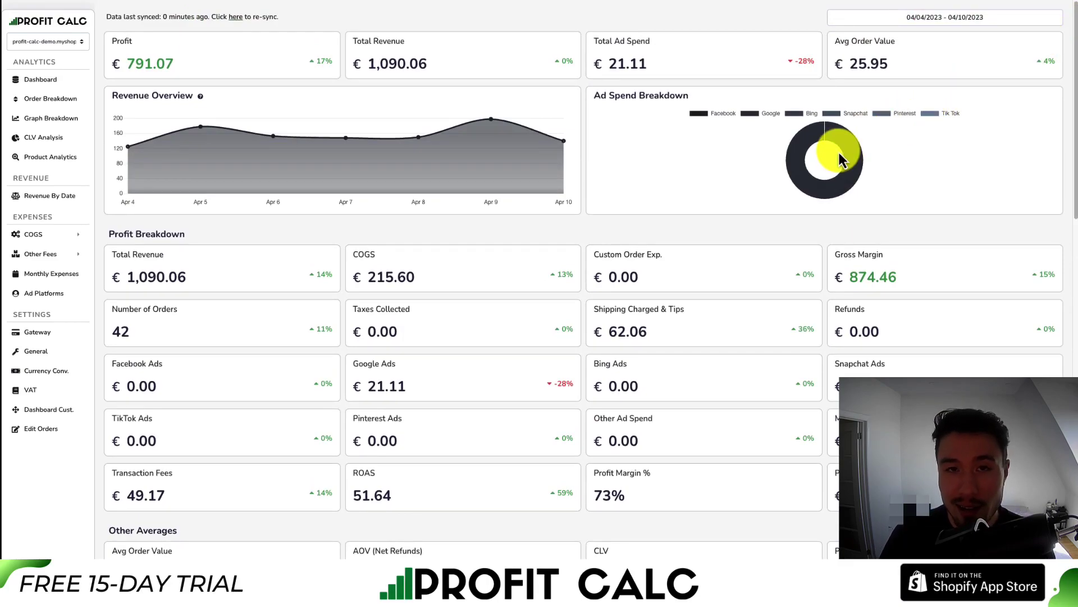